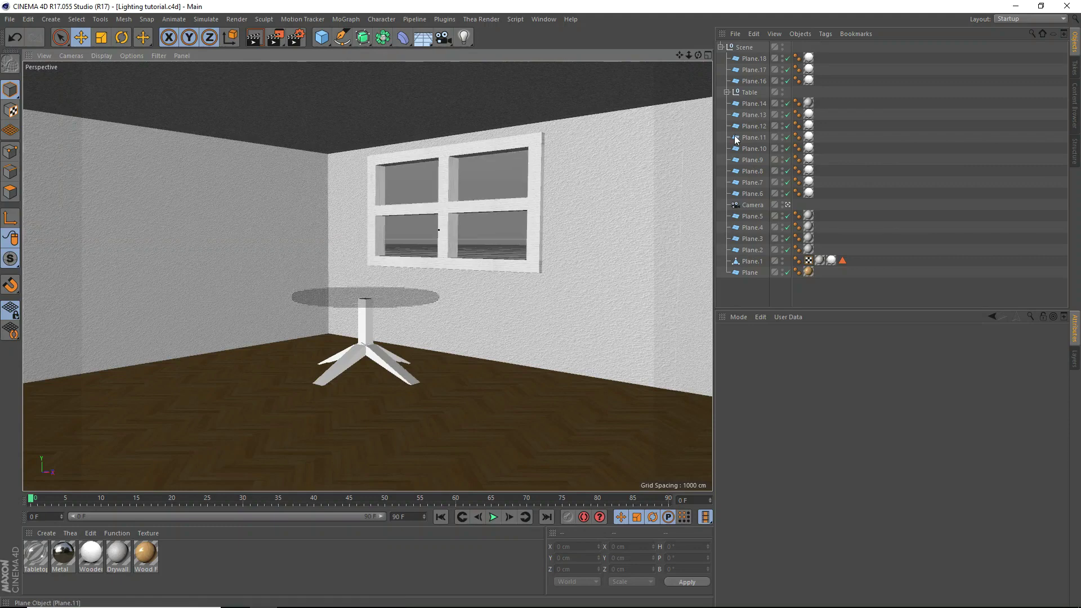
Step: Switch the viewport to the default Perspective camera and orbit above the house, collapsing the Scene group
left_click(787, 205)
left_click_drag(698, 55, 642, 93)
left_click(743, 48)
left_click(720, 47)
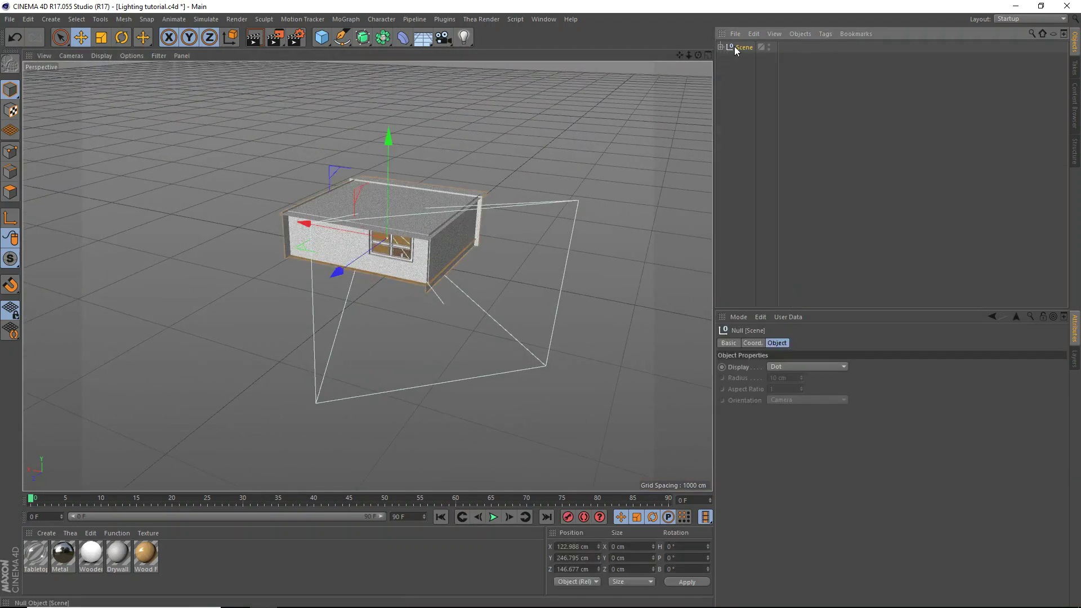
left_click_drag(697, 57, 733, 64)
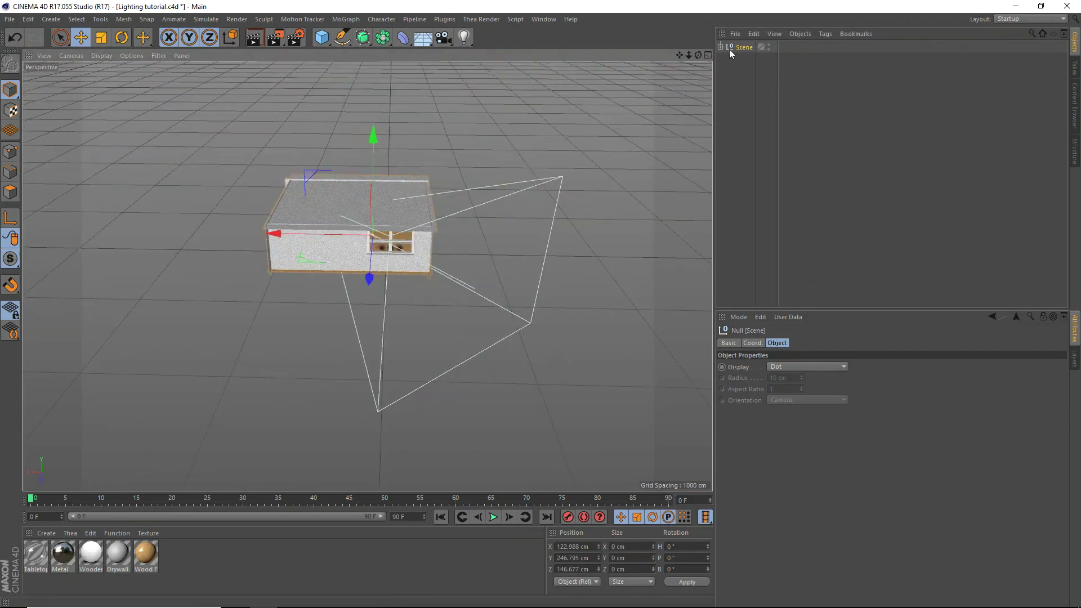
Step: Select the Scene group's objects, collapse the group again, deselect everything and orbit around the house
left_click(720, 47)
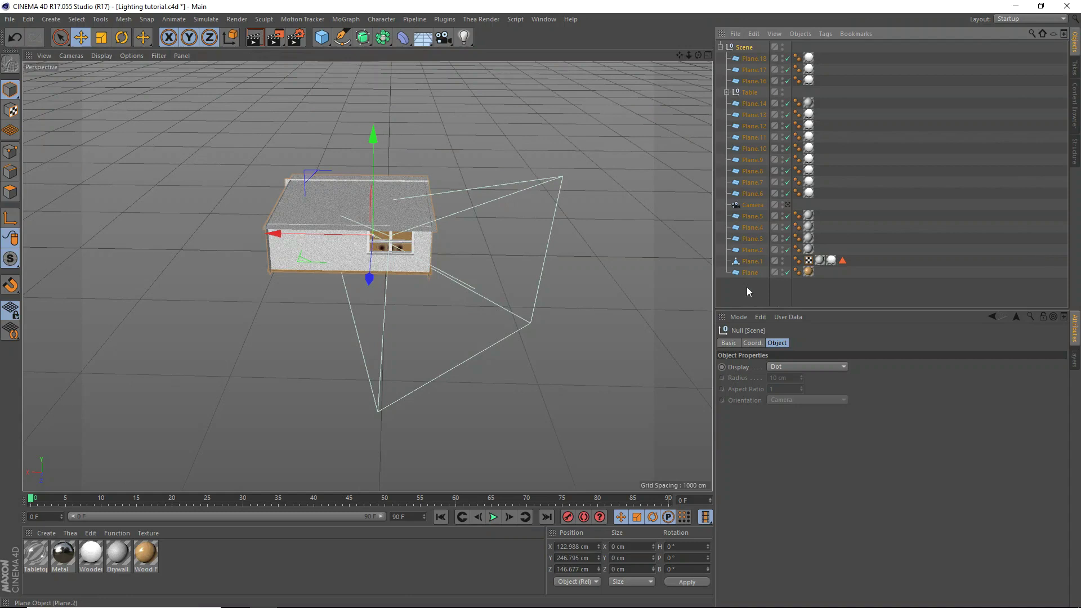
mouse_move(752, 69)
left_mouse_down()
mouse_move(759, 288)
mouse_move(749, 60)
left_mouse_up()
left_click(721, 48)
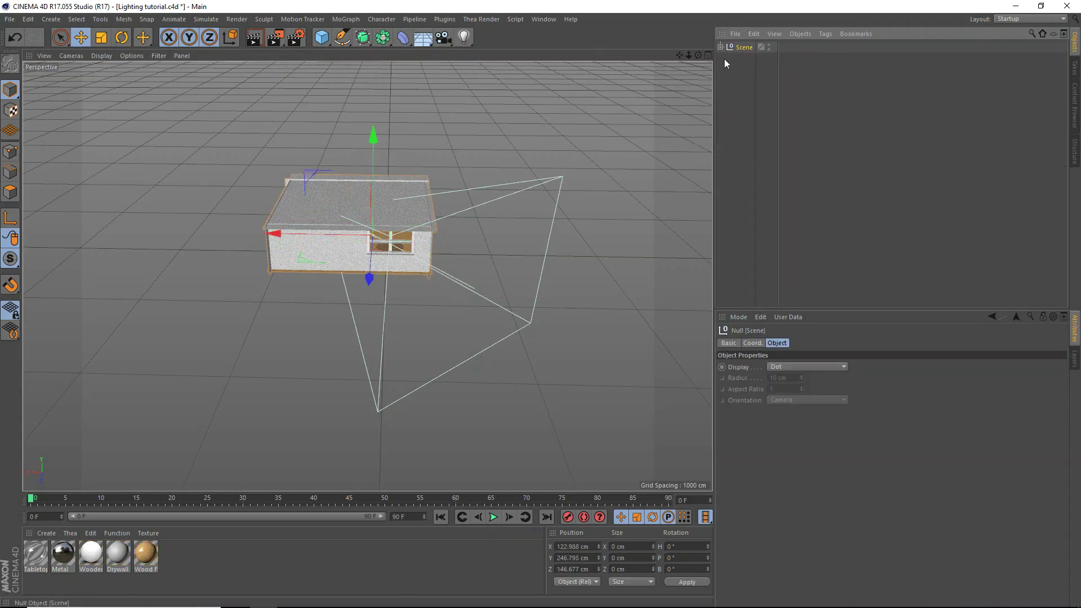
left_click(751, 104)
left_click_drag(698, 55, 661, 56)
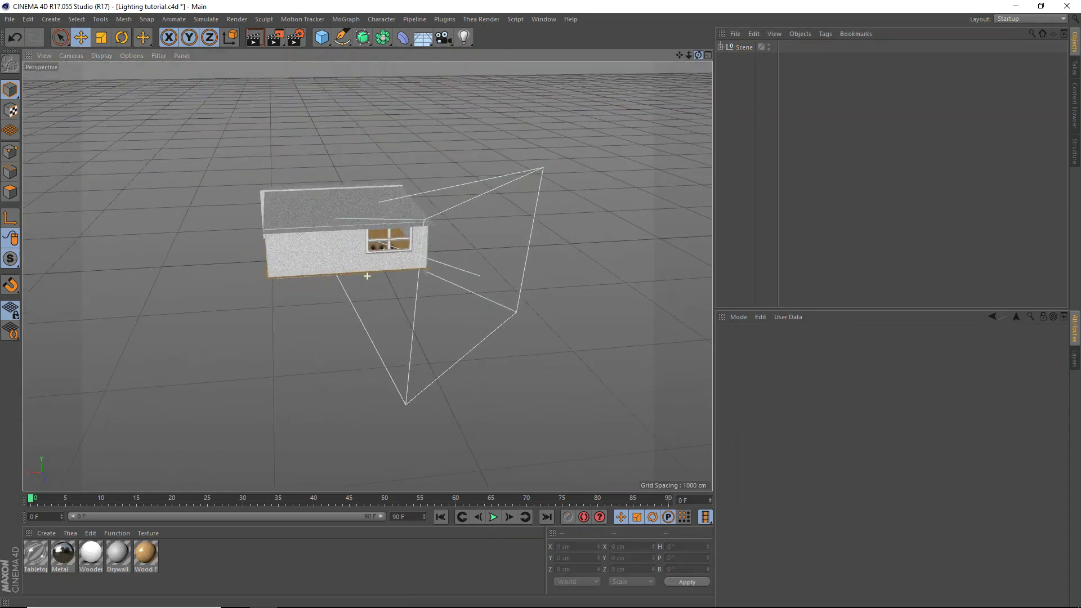
Step: Add a Sky object from the environment flyout and create a default material, Mat, in the Material Manager
left_click(427, 43)
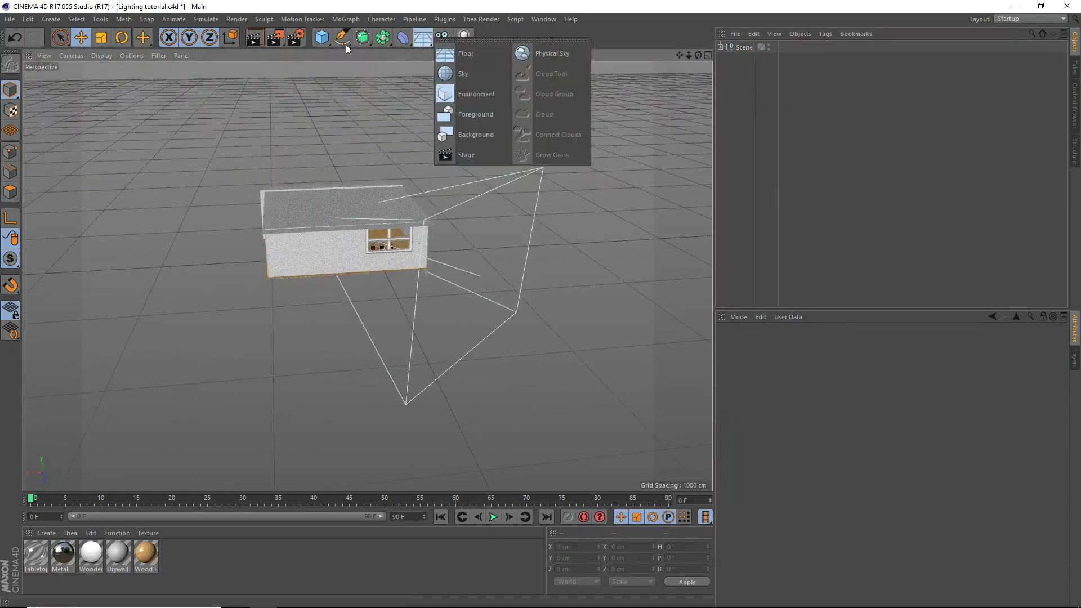
left_click(422, 37)
left_click(471, 77)
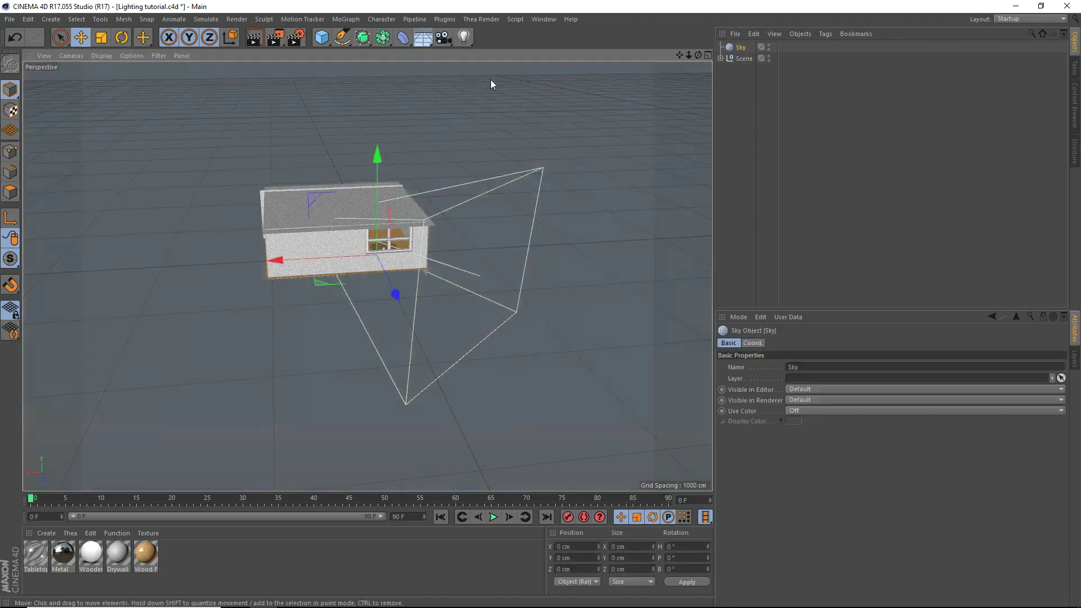
left_click_drag(698, 55, 601, 116)
double_click(208, 573)
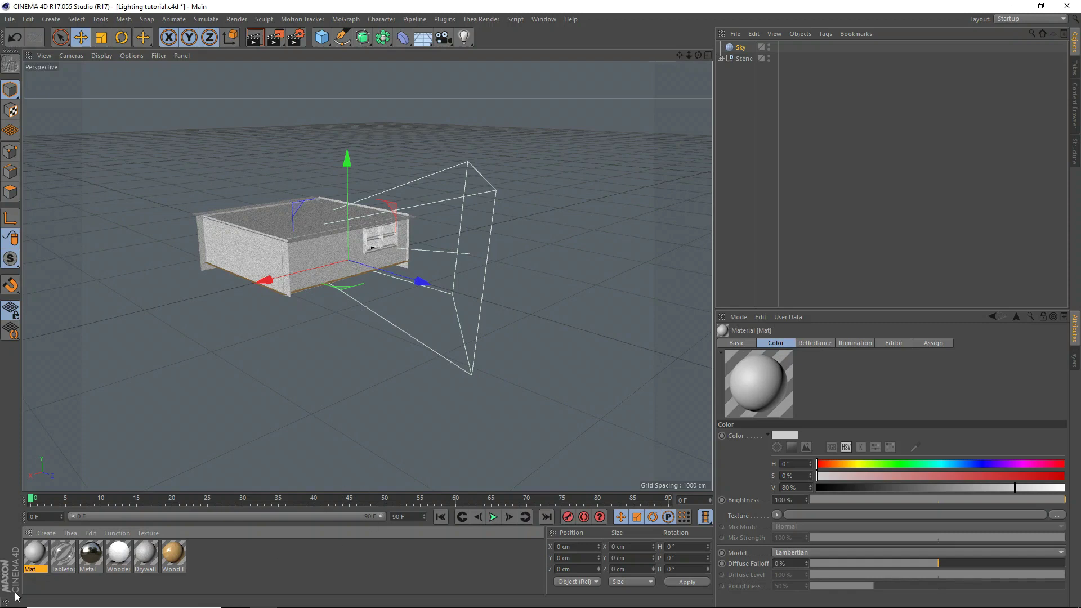
Step: Set Mat's colour brightness to 100% and turn off its Reflectance
double_click(36, 557)
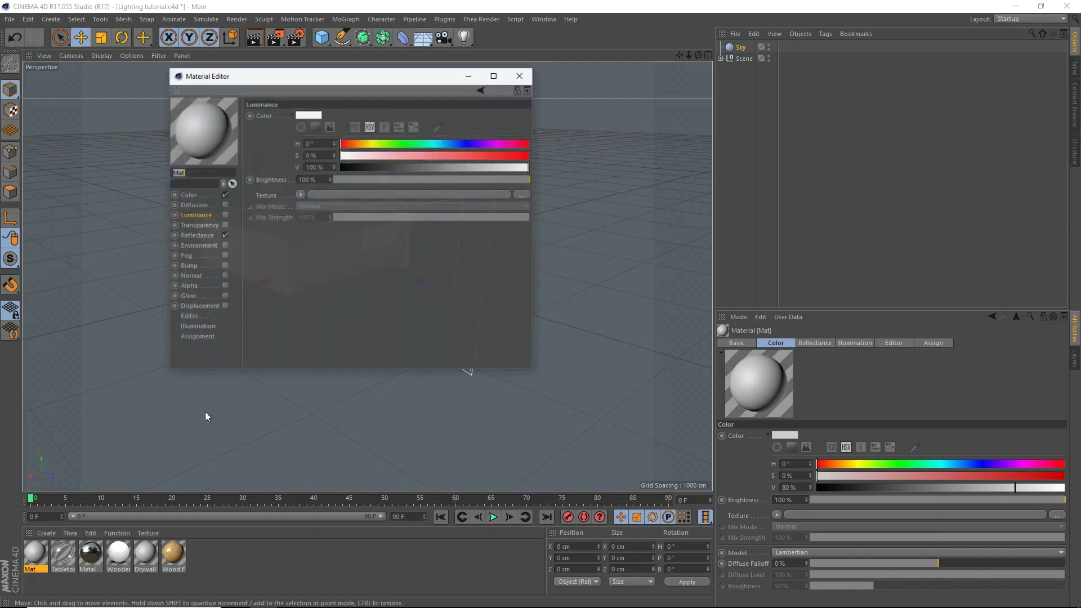
left_click(188, 194)
left_click_drag(502, 166, 548, 198)
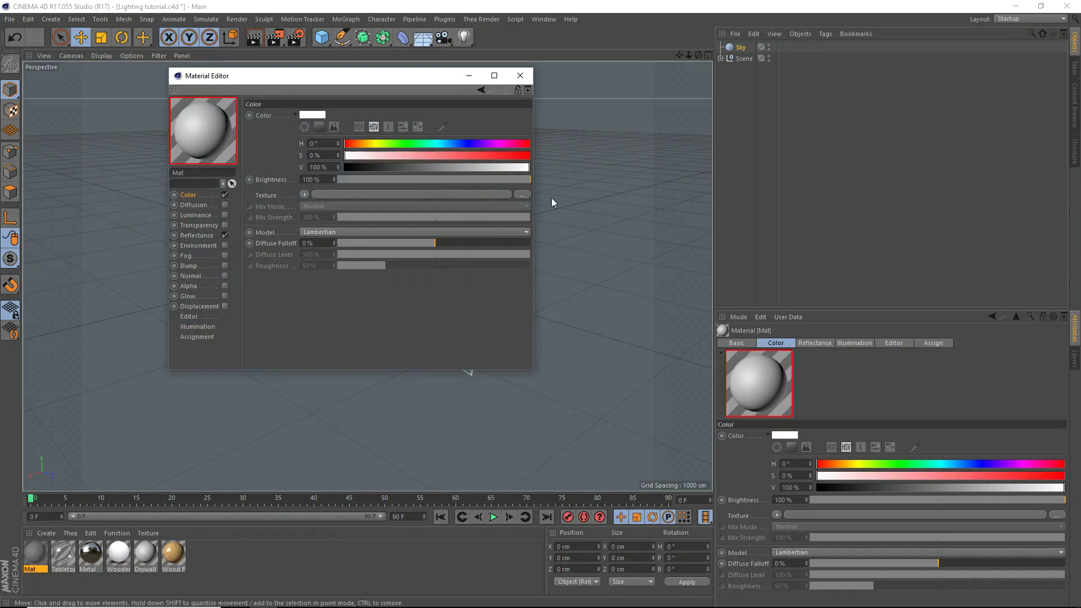
left_click(224, 235)
Step: Enable Mat's Luminance channel and browse for a luminance texture image
left_click(193, 215)
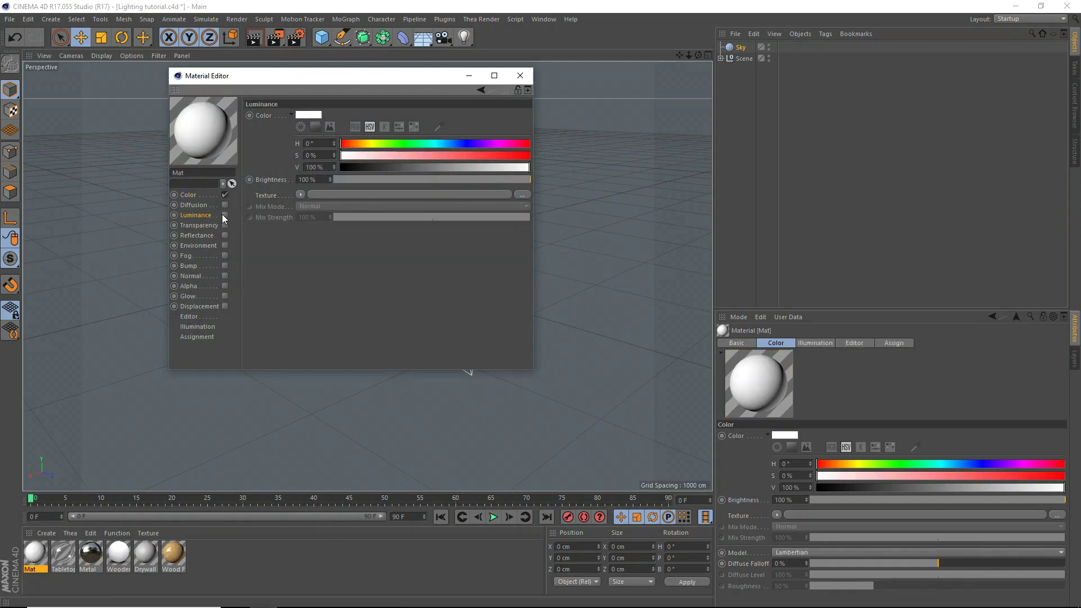
left_click(223, 215)
left_click(355, 193)
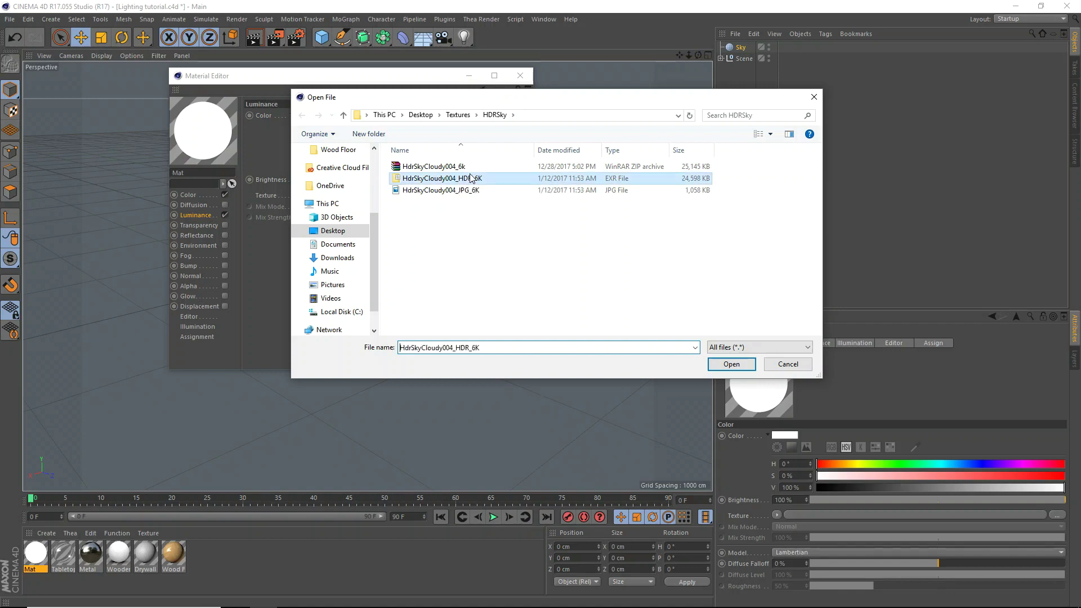
Step: Load HdrSkyCloudy004_HDR_6K.exr as the luminance texture without copying it to the project
double_click(471, 178)
left_click(615, 346)
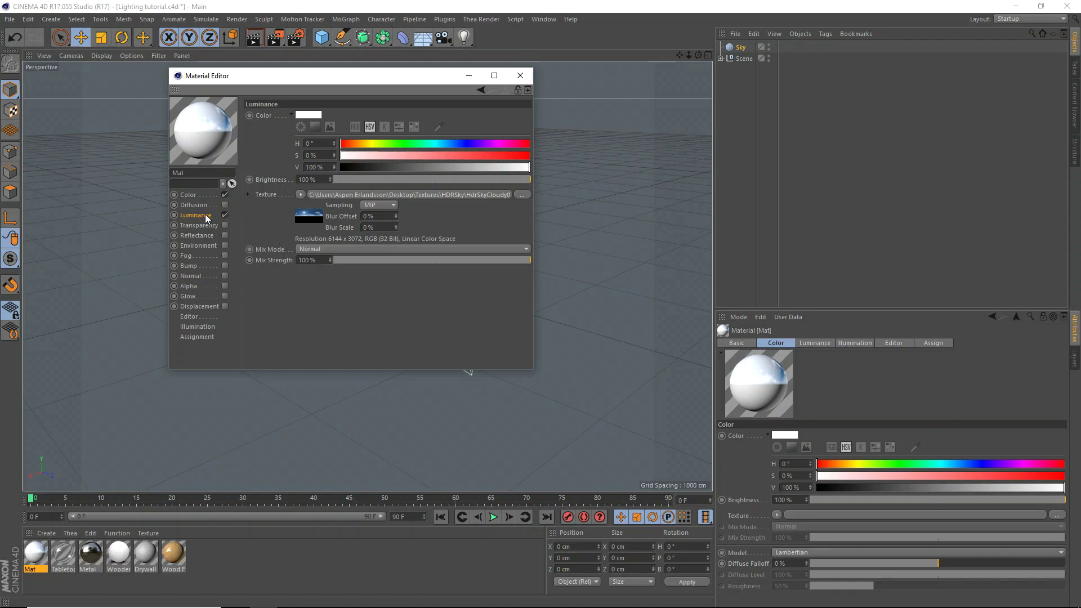
left_click(315, 217)
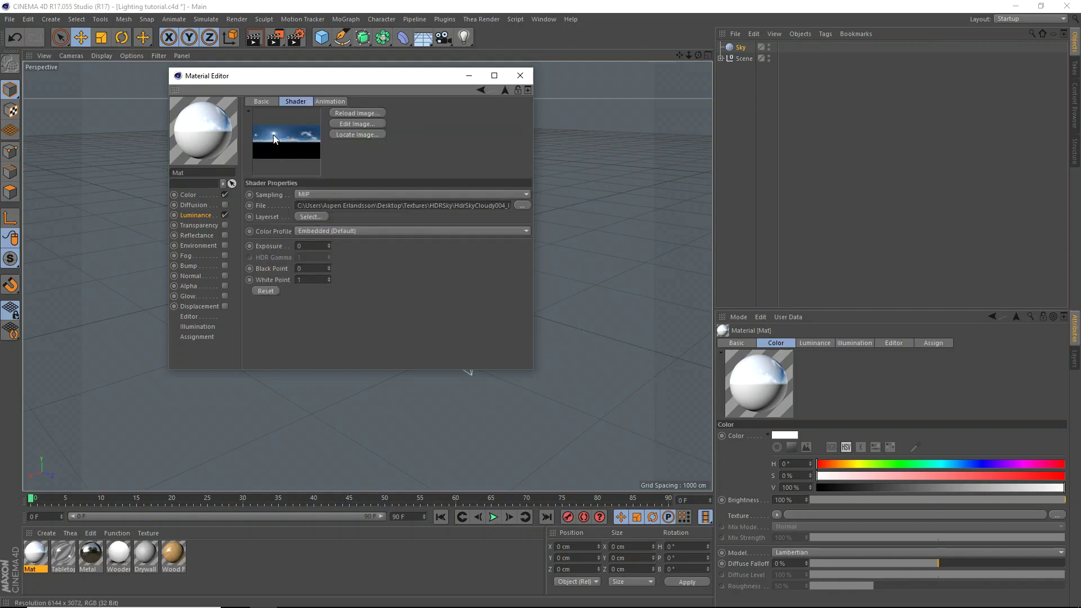
left_click(271, 101)
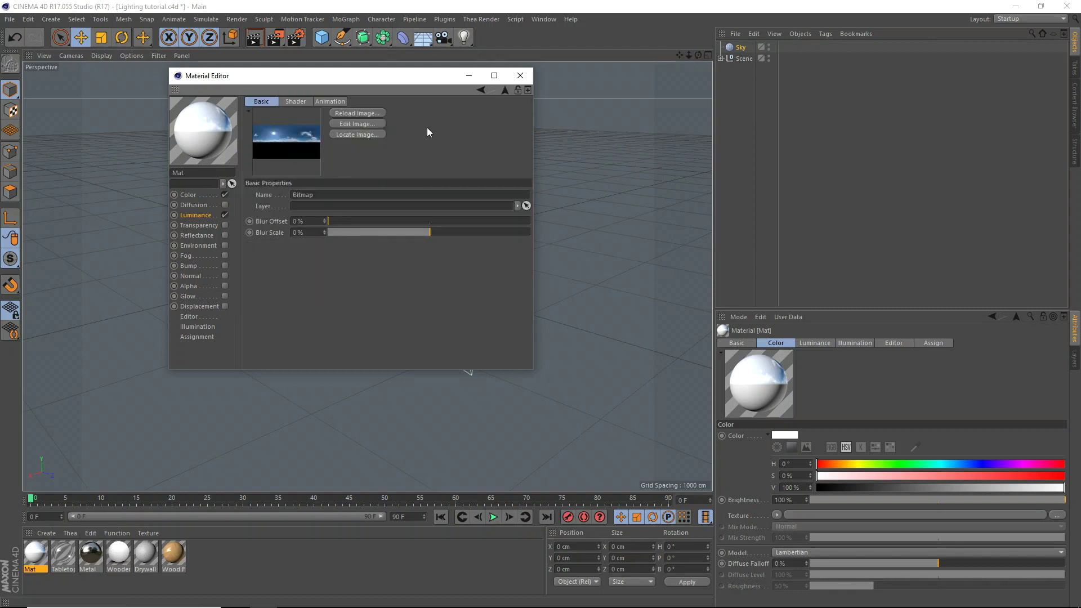
left_click(206, 215)
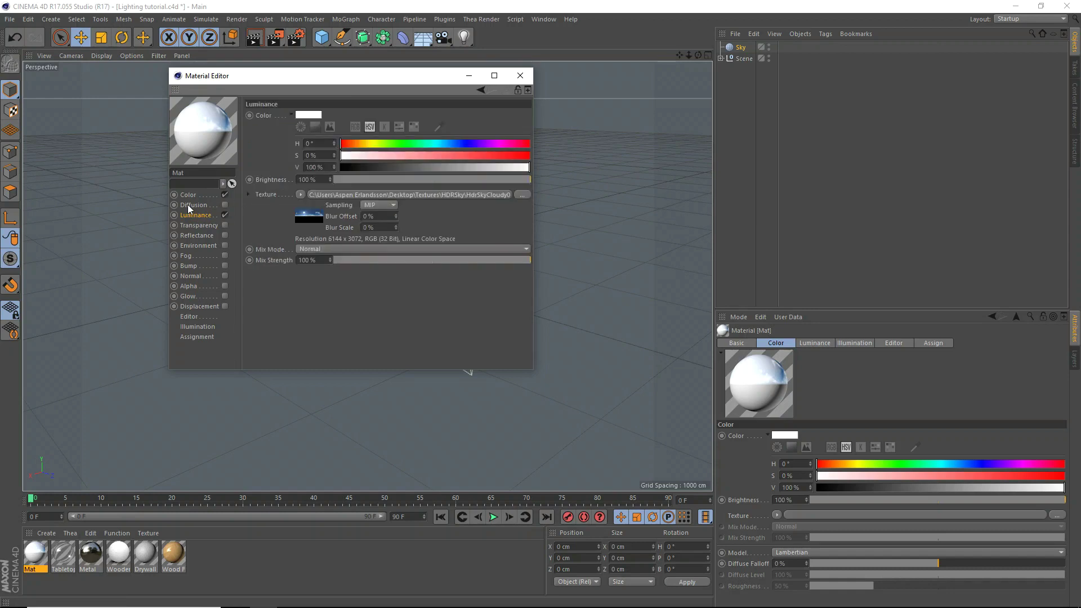
left_click(198, 194)
left_click(202, 215)
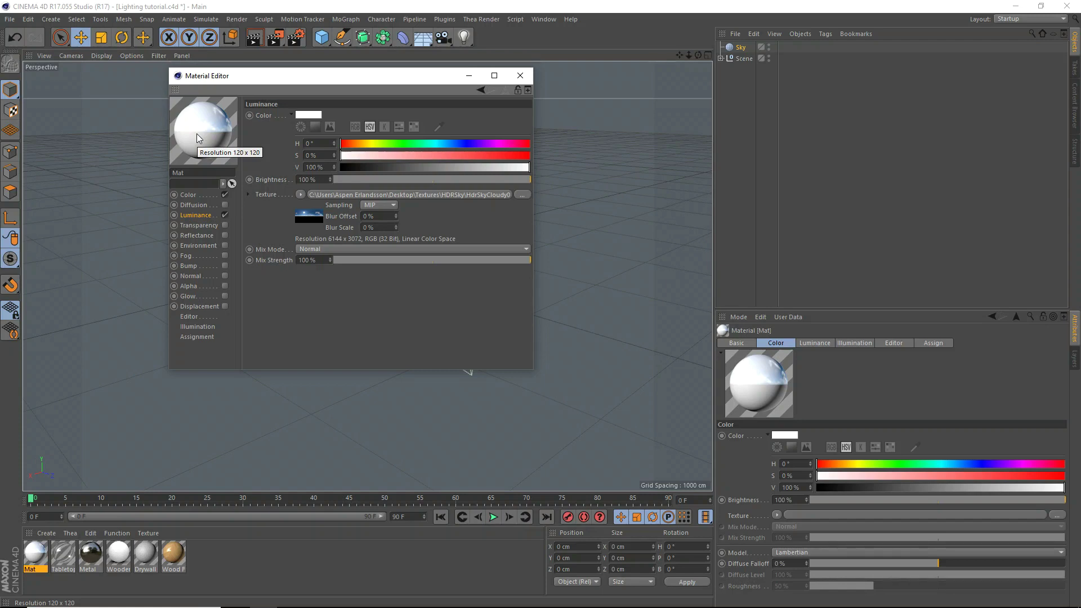
Step: Turn on GI Area Light for Mat with Generate GI Strength 200%, then save the scene
left_click(191, 195)
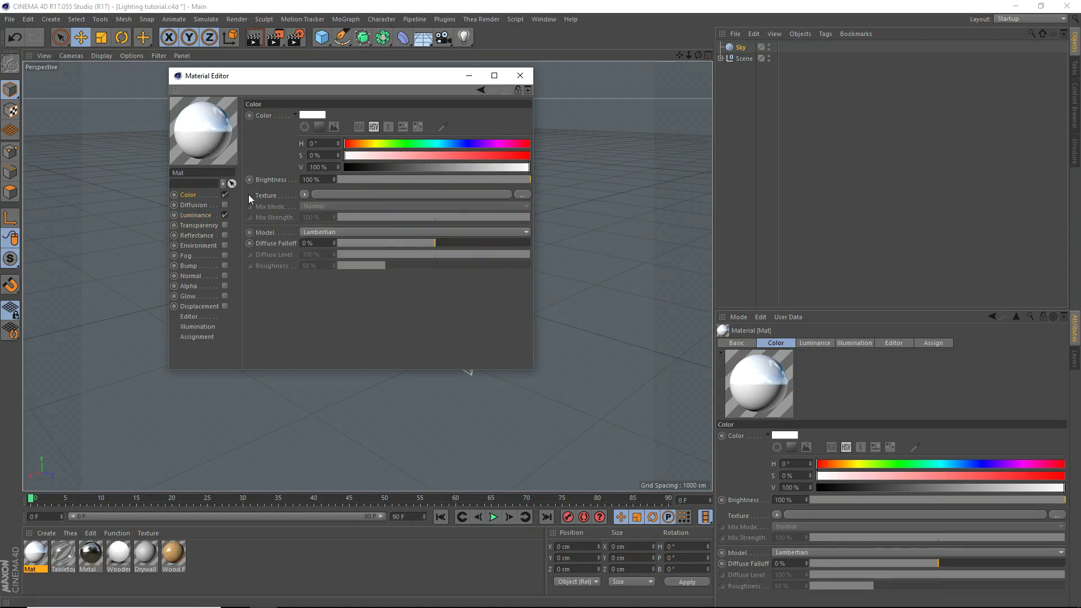
left_click(208, 216)
left_click(192, 197)
left_click(198, 327)
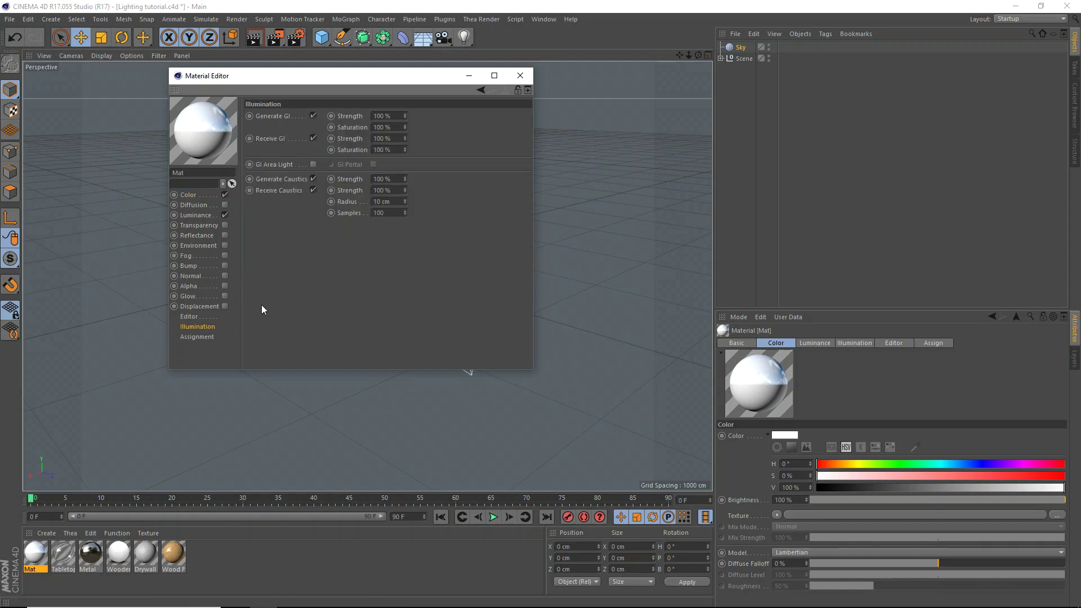
left_click(313, 165)
left_click_drag(394, 116, 314, 112)
type("200")
key("Return")
key("ctrl+s")
Step: Drop the HDR material onto the Sky object and rename the material 'Sky'
left_click(519, 76)
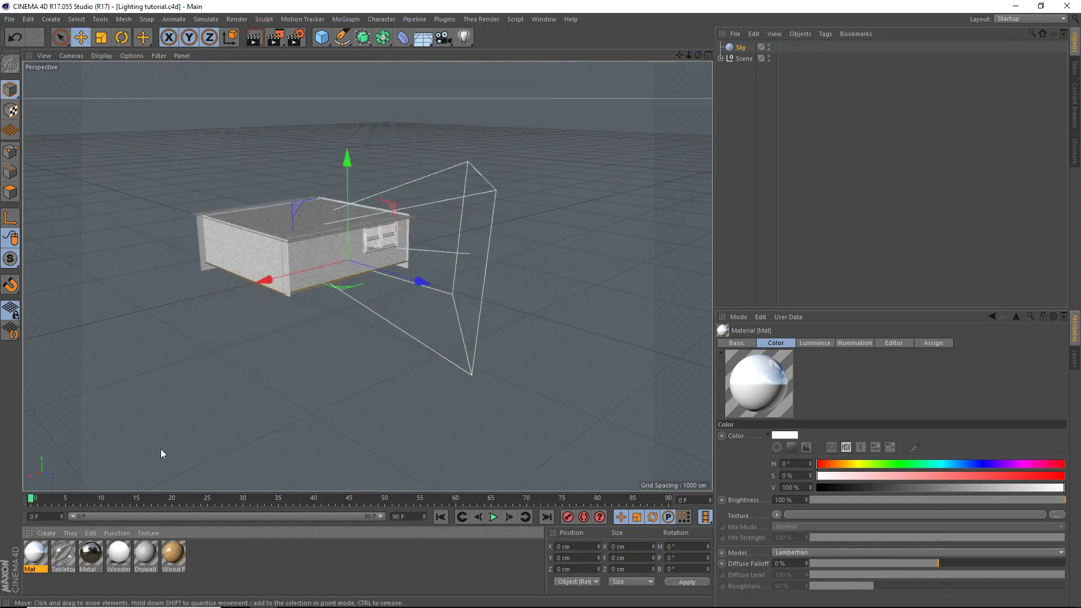
left_click_drag(699, 51, 745, 49)
left_click(36, 570)
type("Sky")
key("Return")
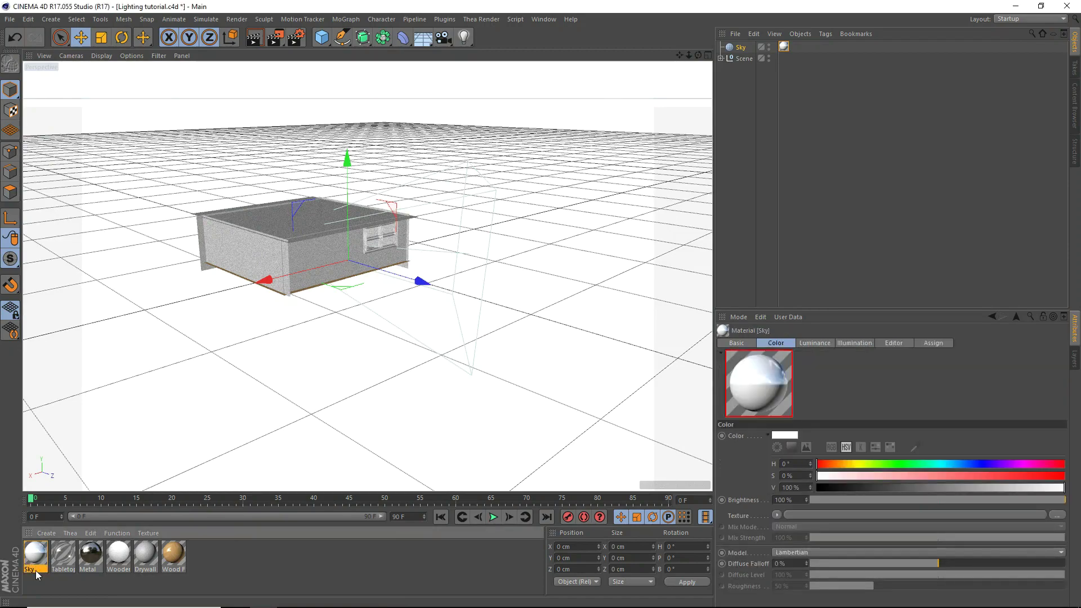
mouse_move(698, 55)
left_mouse_down()
mouse_move(667, 58)
mouse_move(686, 56)
left_mouse_up()
Step: Add a Plane primitive and raise it to window height
left_click(322, 38)
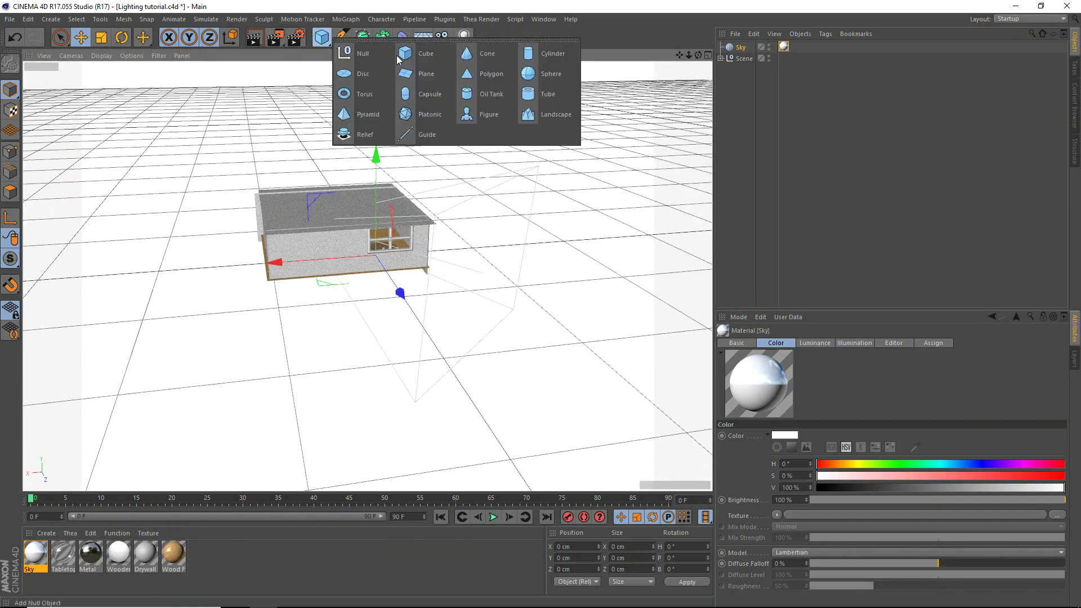
left_click(413, 74)
left_click_drag(401, 294, 421, 321)
scroll(421, 320, "up", 2)
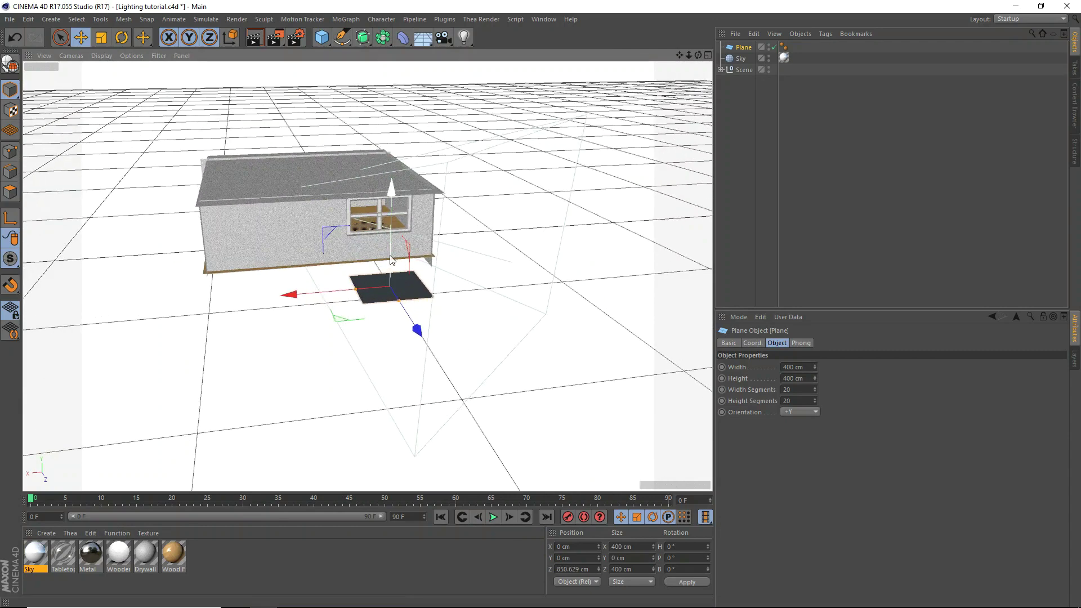
left_click_drag(393, 256, 393, 207)
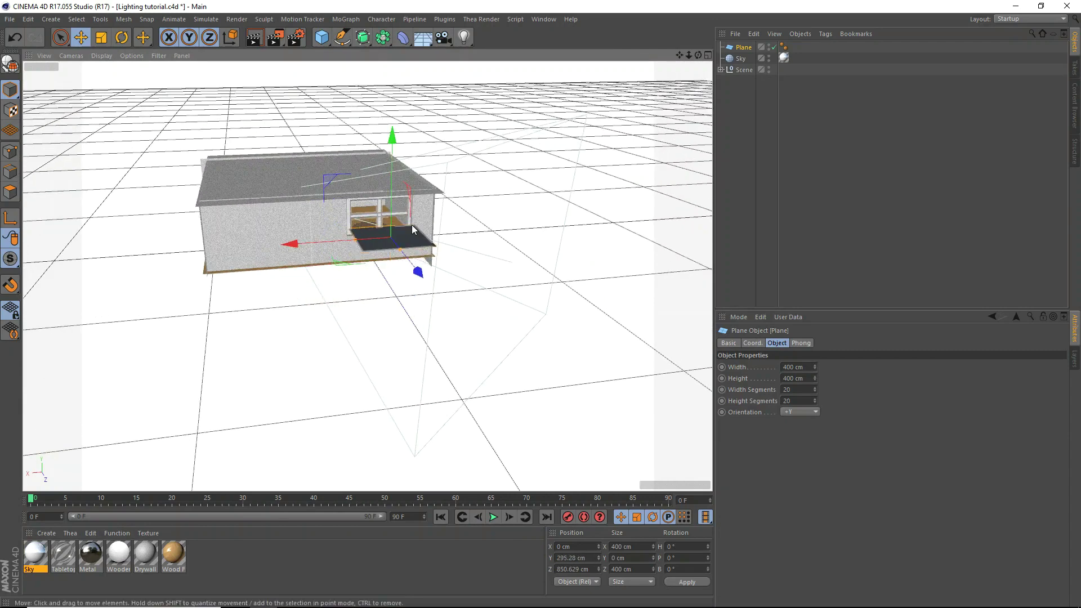
Step: Set the plane's pitch rotation (R.P) to 90° in the Coord. tab
left_click(753, 342)
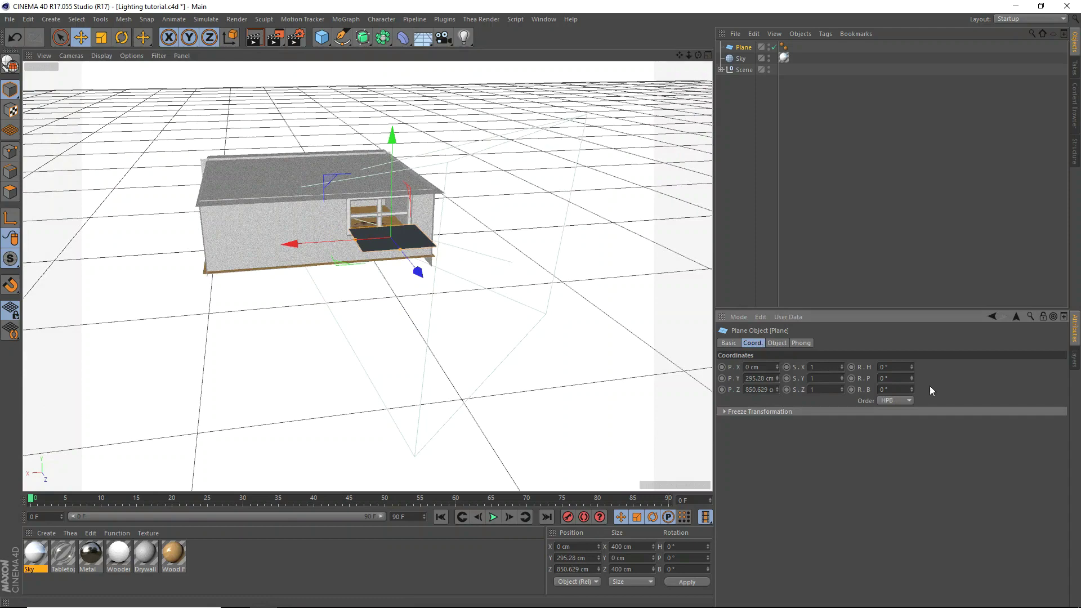
left_click(905, 378)
type("90")
key("Return")
scroll(397, 188, "up", 6)
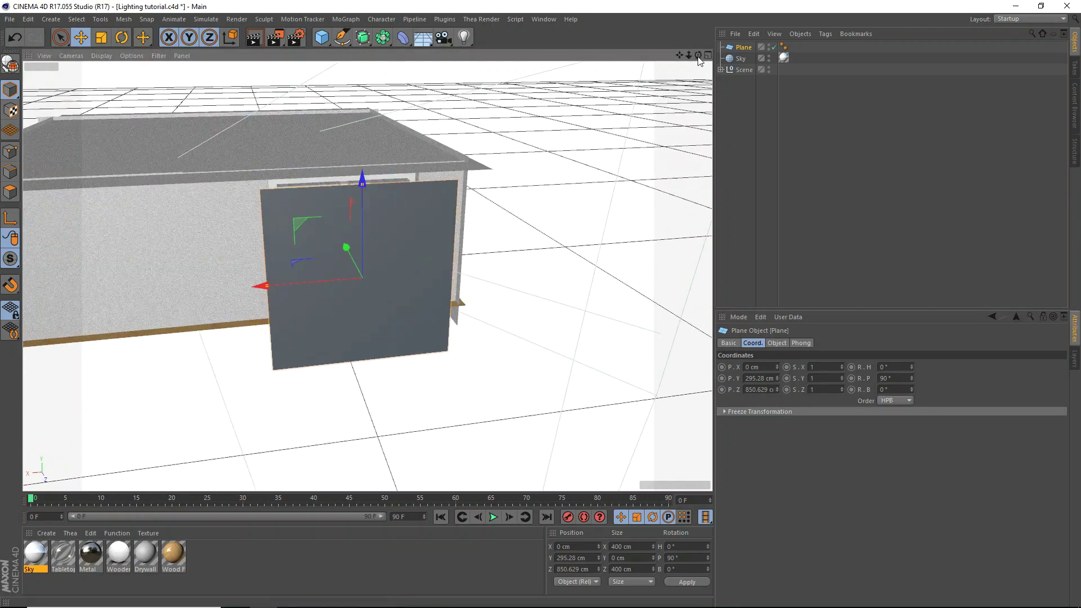
left_click_drag(698, 56, 593, 73)
Step: Resize the plane to about 443 × 270 cm and move it into the window opening
left_click_drag(364, 183, 359, 216)
left_click_drag(349, 255, 304, 249)
scroll(321, 225, "up", 2)
scroll(367, 276, "up", 2)
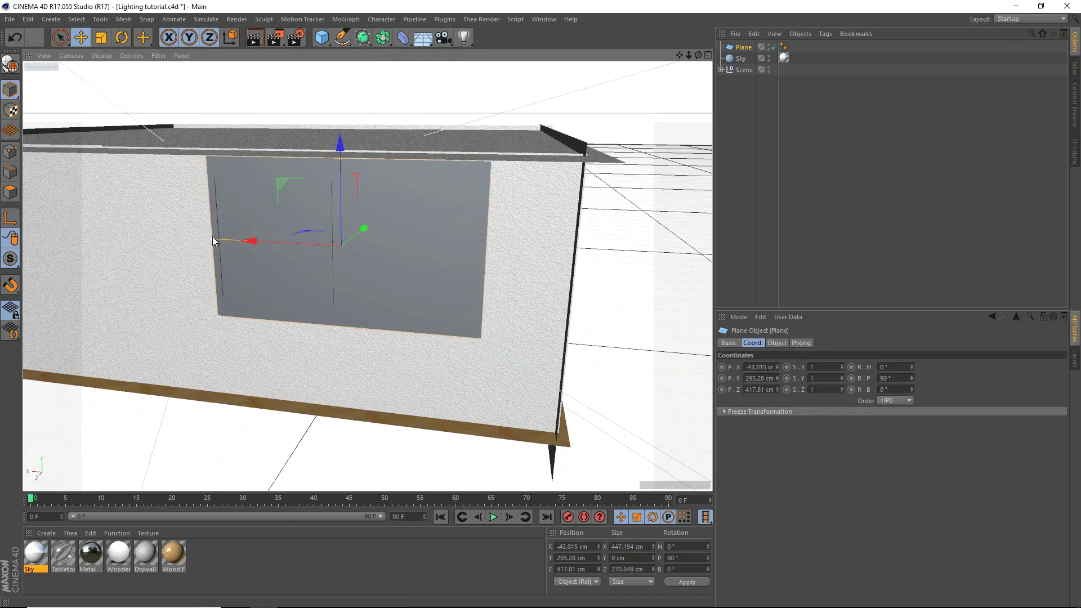
left_click_drag(213, 241, 260, 241)
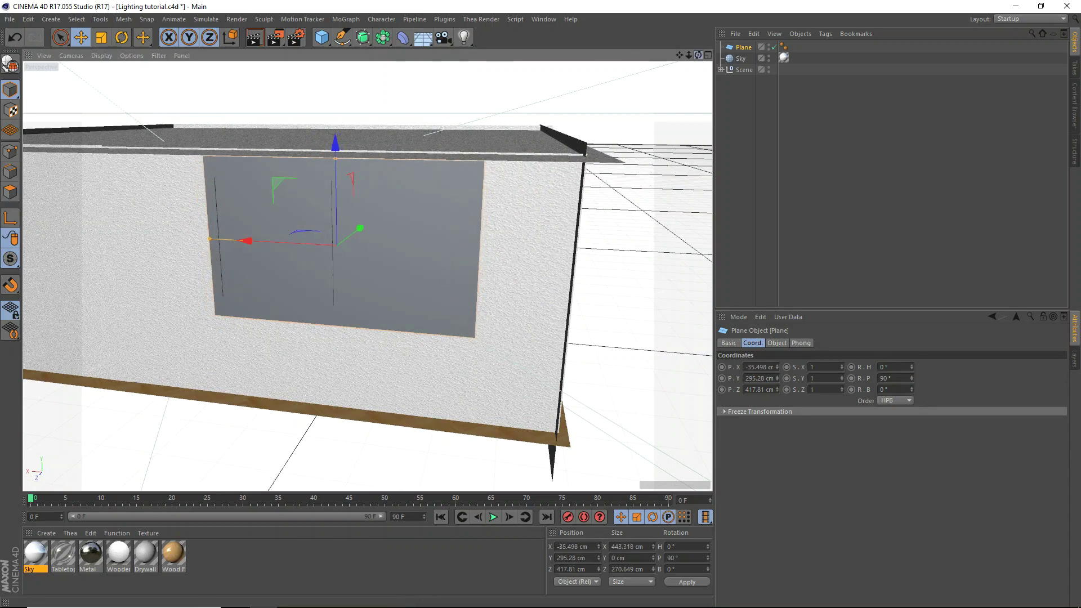
left_click_drag(367, 275, 367, 277, "alt")
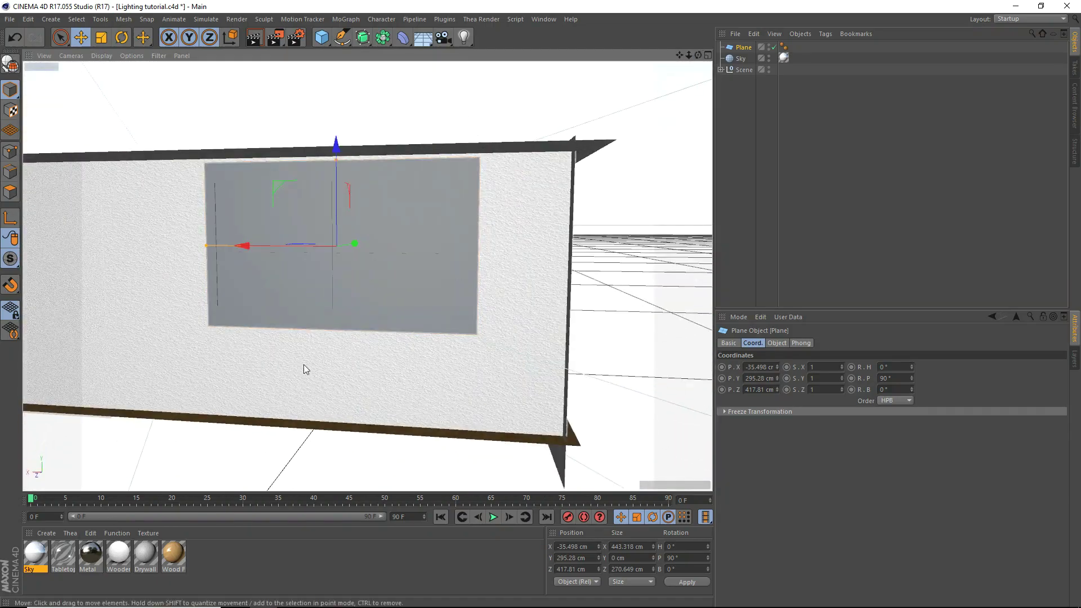
Step: Create a new material and name it 'GI Portal'
double_click(222, 567)
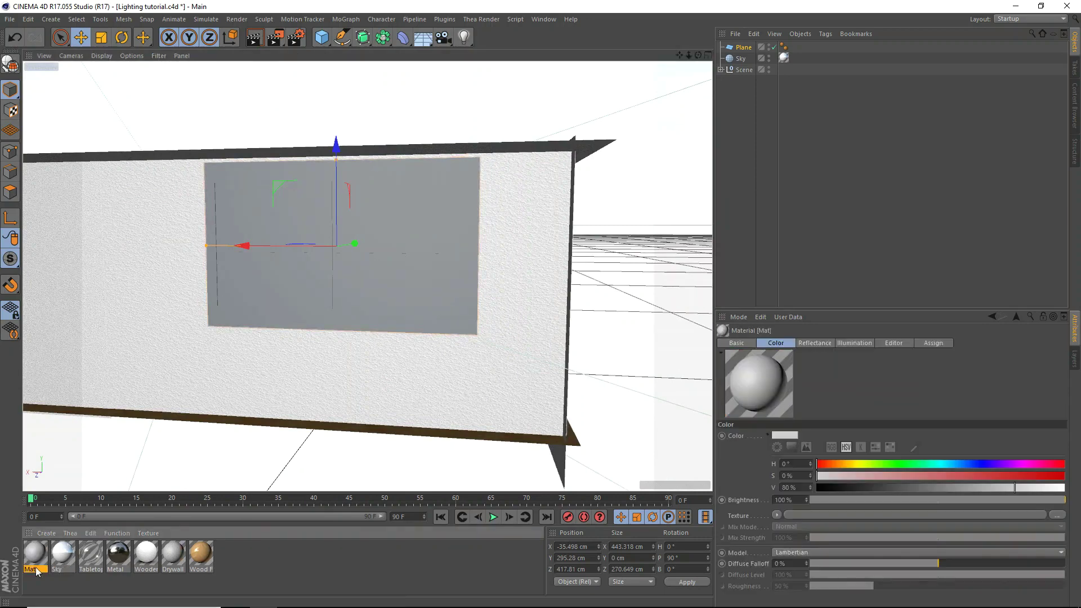
double_click(29, 569)
type("Porta")
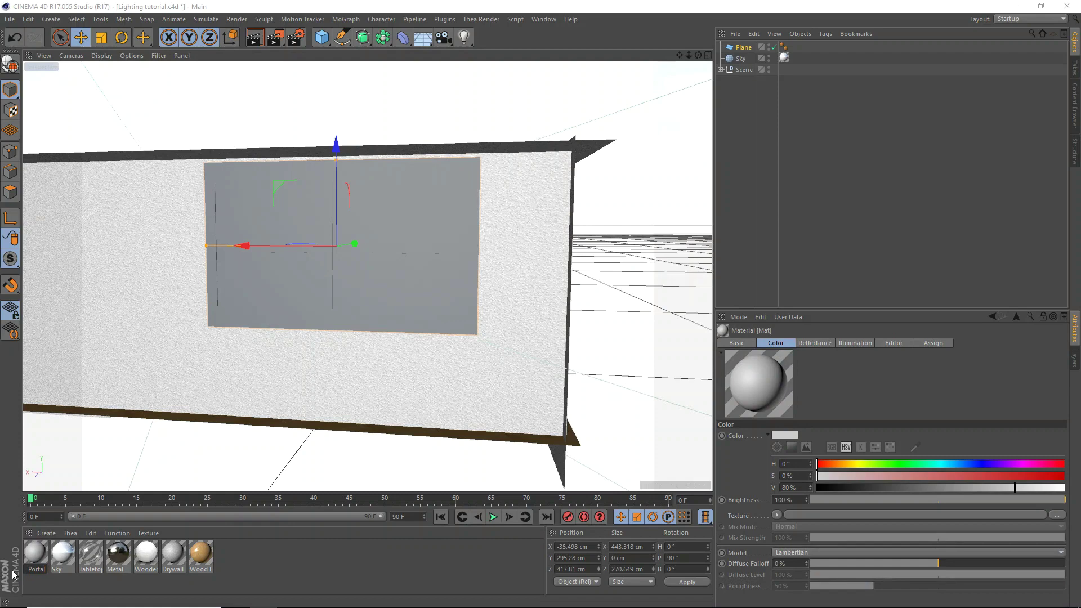
type("l")
key("Return")
Step: Turn off GI Portal's Color and Reflectance, enable Transparency, and enable GI Portal under Illumination
double_click(25, 560)
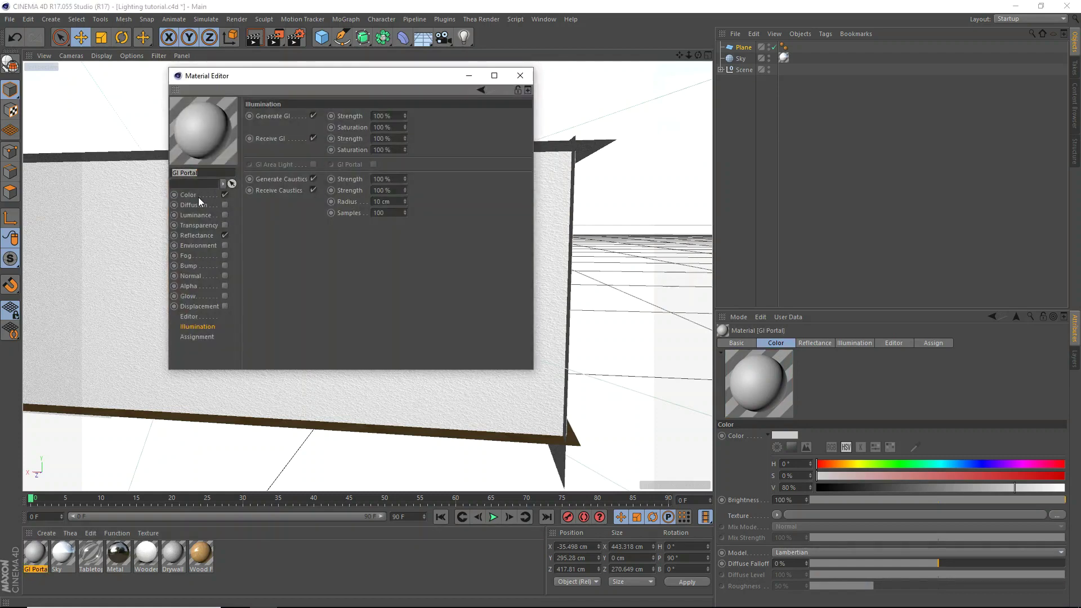
left_click(190, 191)
left_click(225, 195)
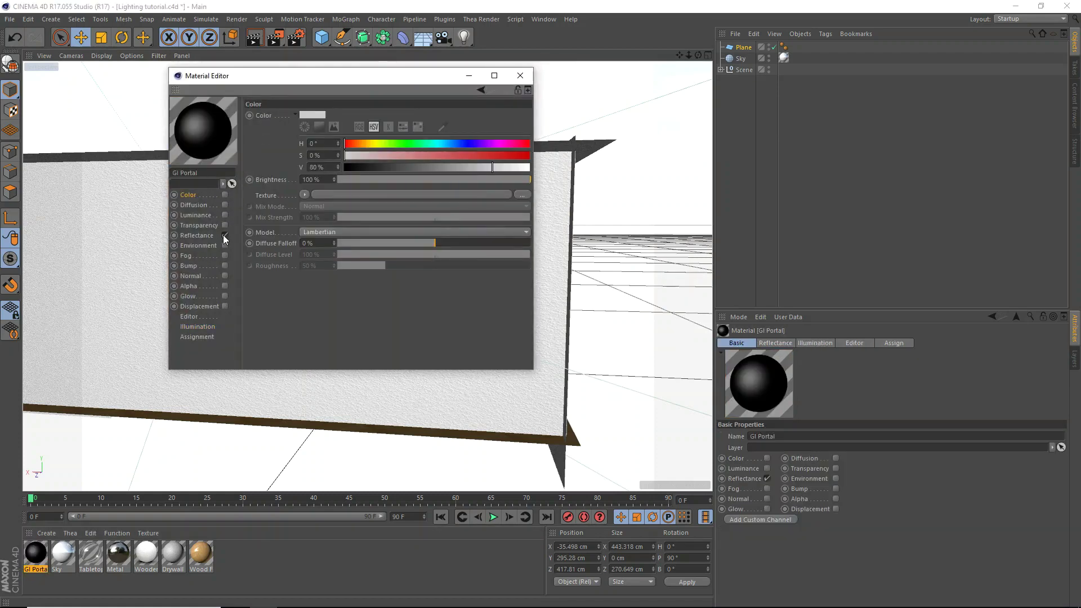
left_click(225, 235)
left_click(224, 225)
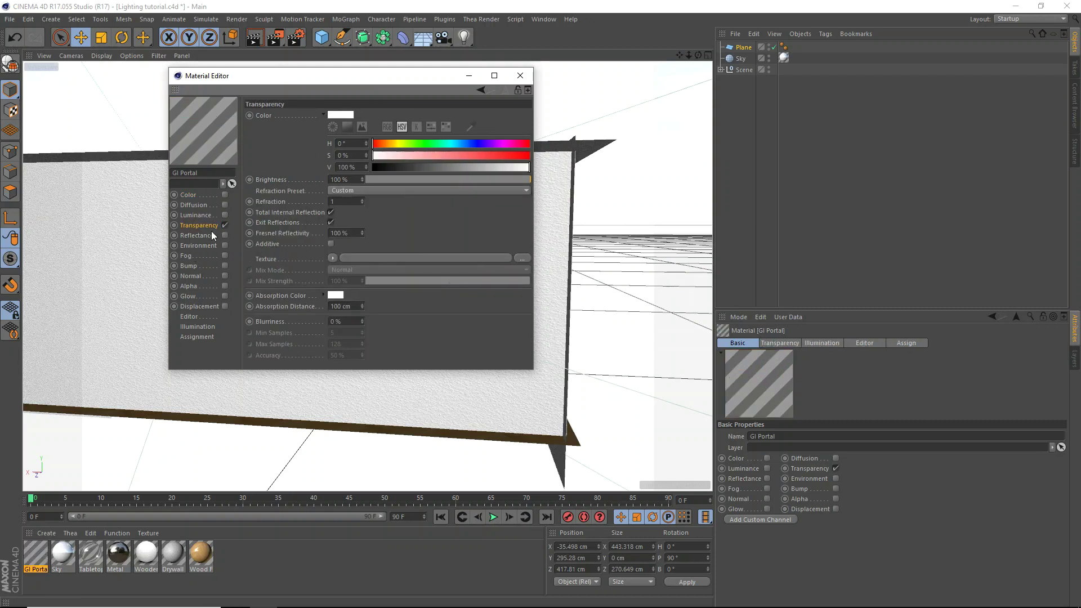
left_click(195, 329)
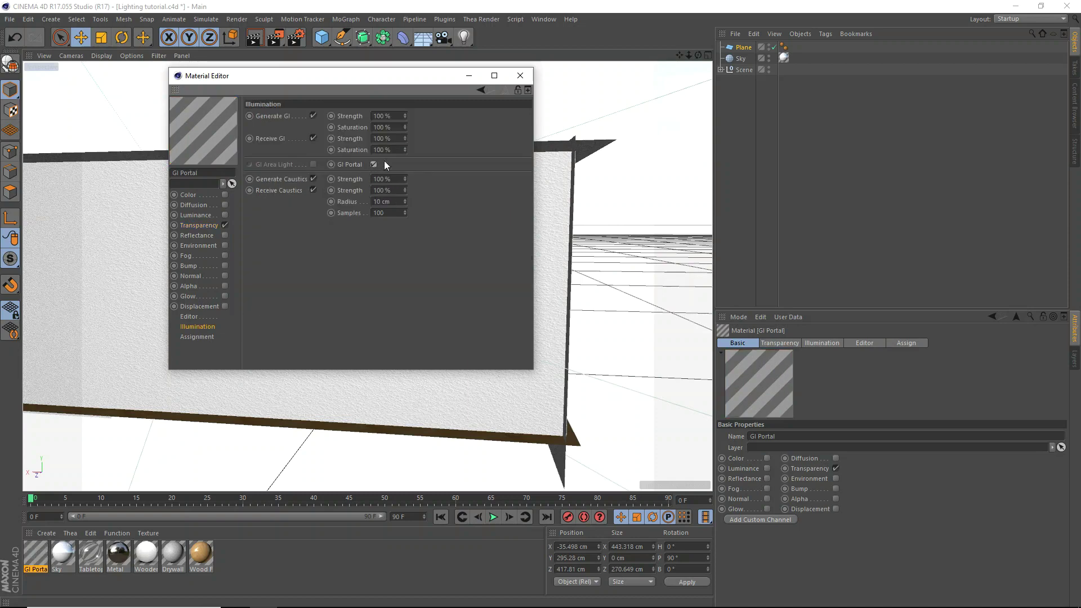
Step: Apply the GI Portal material to the window plane
left_click(519, 76)
left_click_drag(698, 55, 239, 405)
left_click_drag(376, 309, 400, 273)
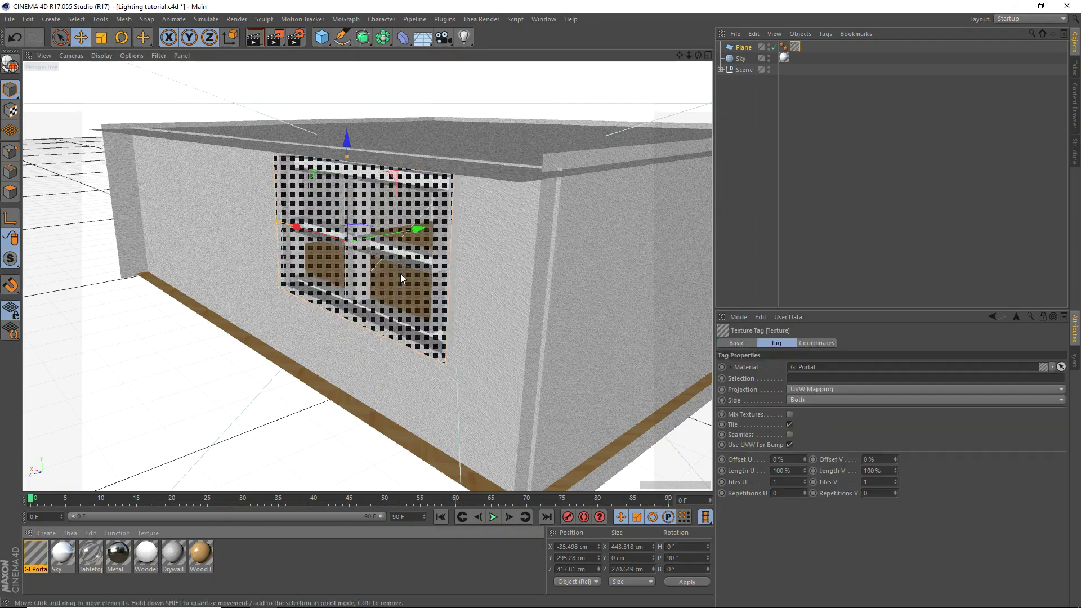
Step: Save the scene and orbit to check the see-through window from the side
left_click_drag(698, 55, 573, 128)
key("ctrl+s")
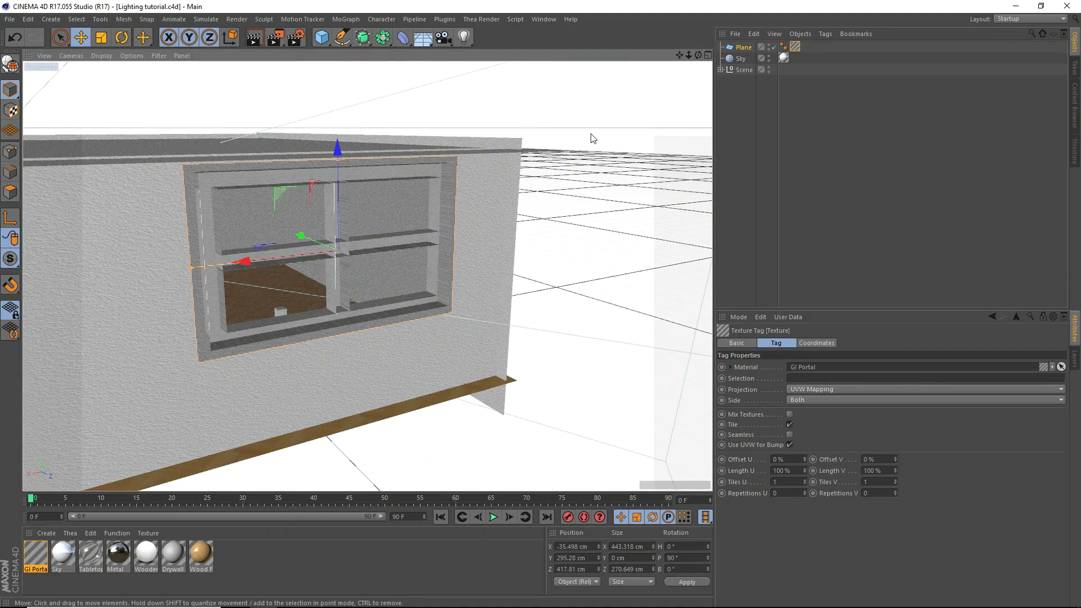
left_click_drag(601, 166, 678, 60, "alt")
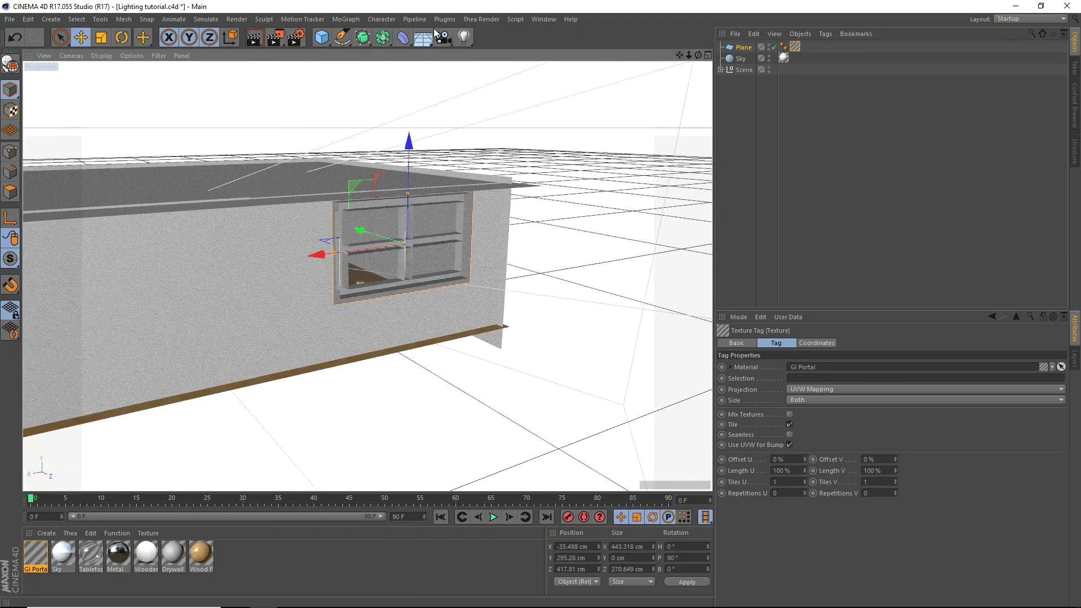
Step: Set the Render Settings Output width to 1920 and height to 1080
left_click(295, 38)
left_click_drag(272, 16, 430, 90)
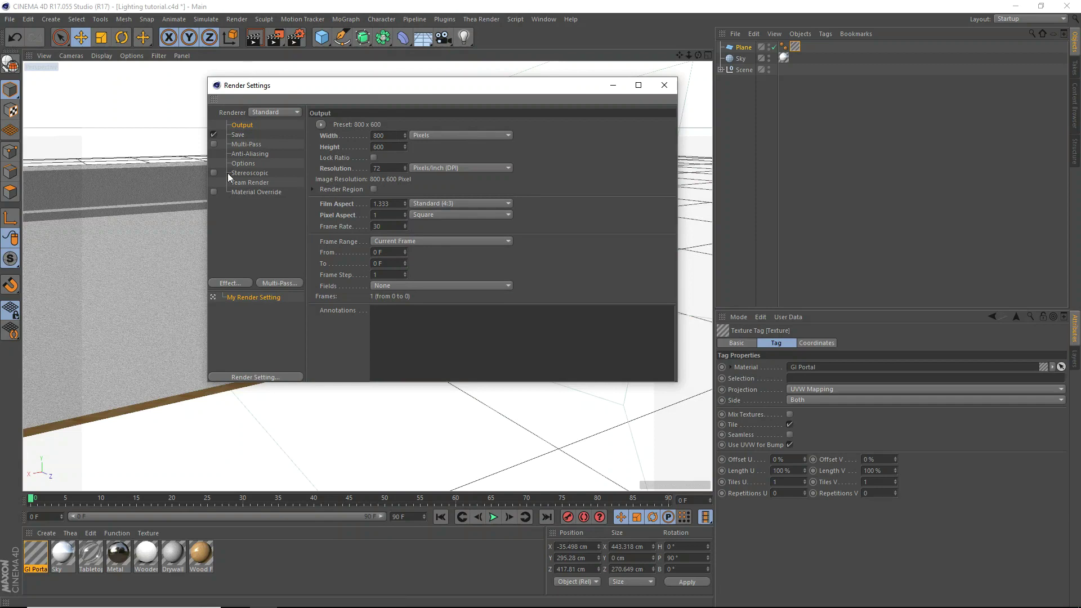
double_click(393, 135)
type("1920")
key("Tab")
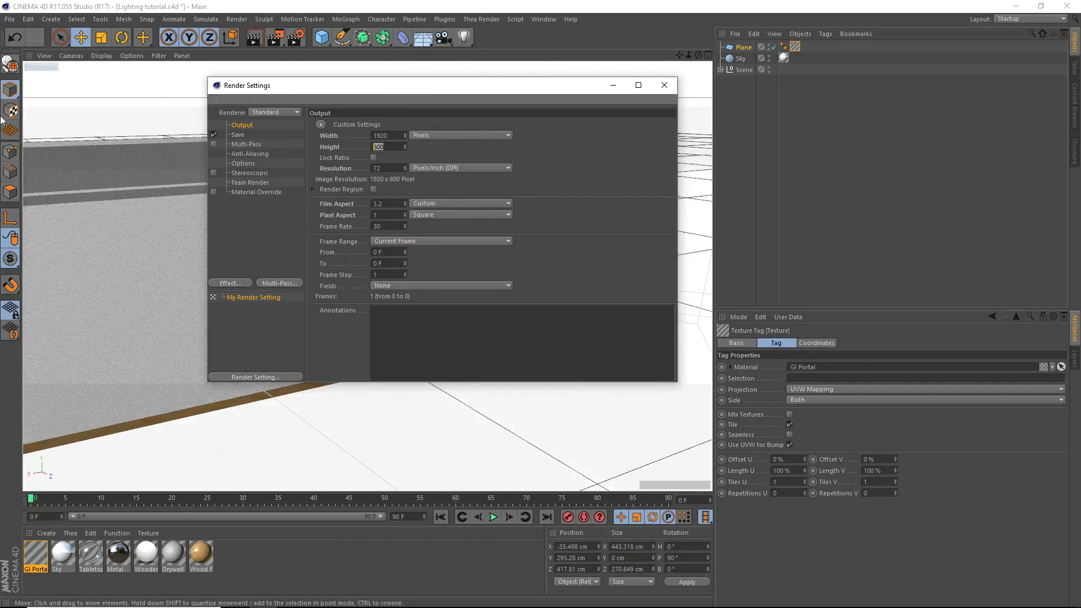
type("180")
key("Return")
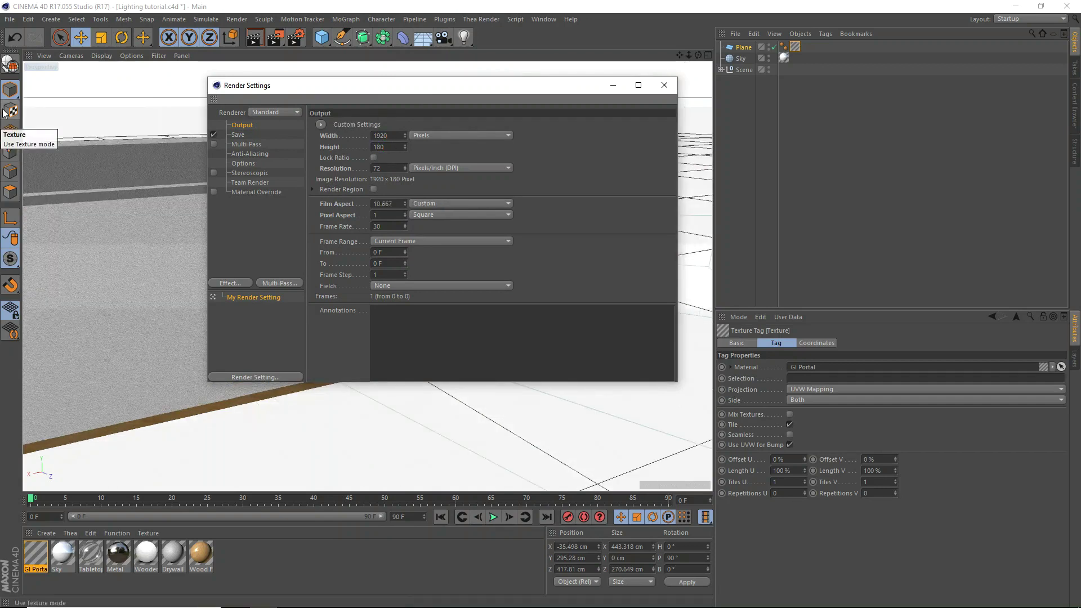
type("1080")
key("Return")
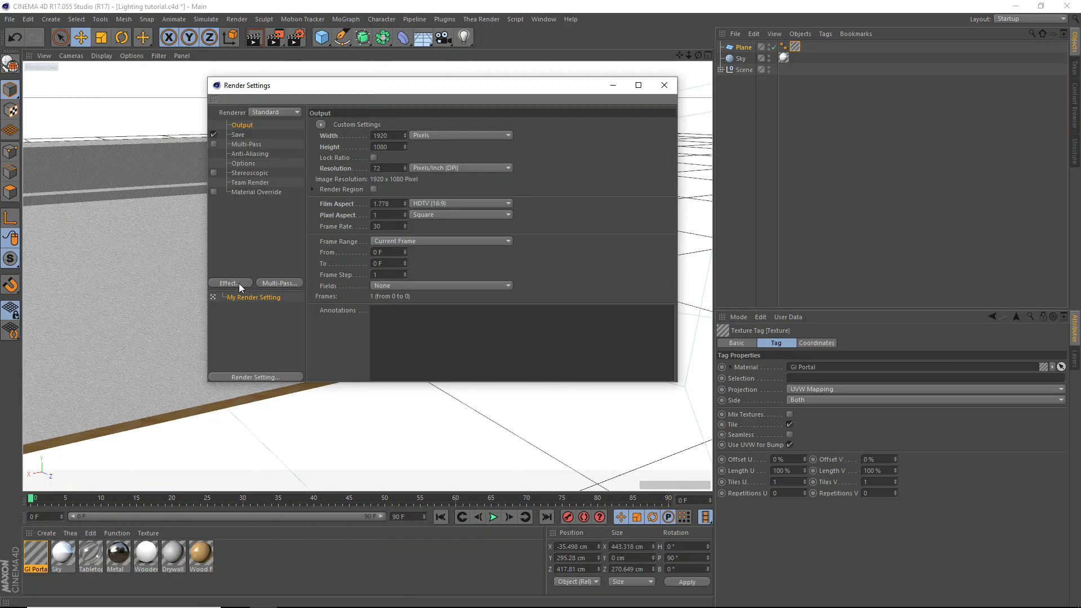
Step: Set render anti-aliasing to Best, giving 2x2 minimum and 4x4 maximum levels
left_click(253, 154)
left_click(416, 124)
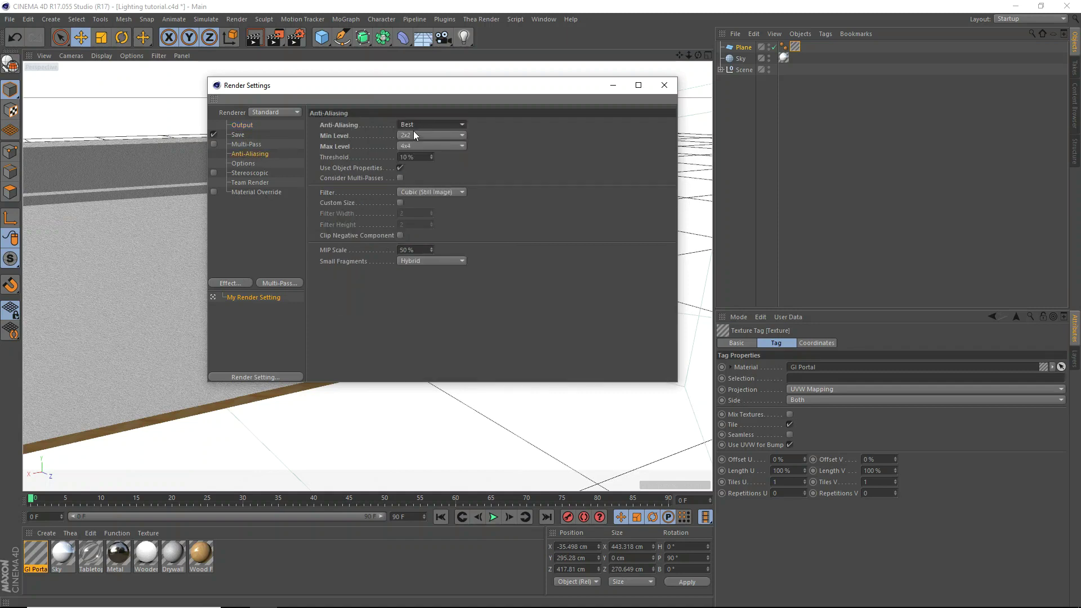
left_click(413, 160)
Step: Try the Physical renderer, then switch back to the Standard renderer
left_click(290, 112)
left_click(266, 134)
left_click(276, 112)
left_click(271, 127)
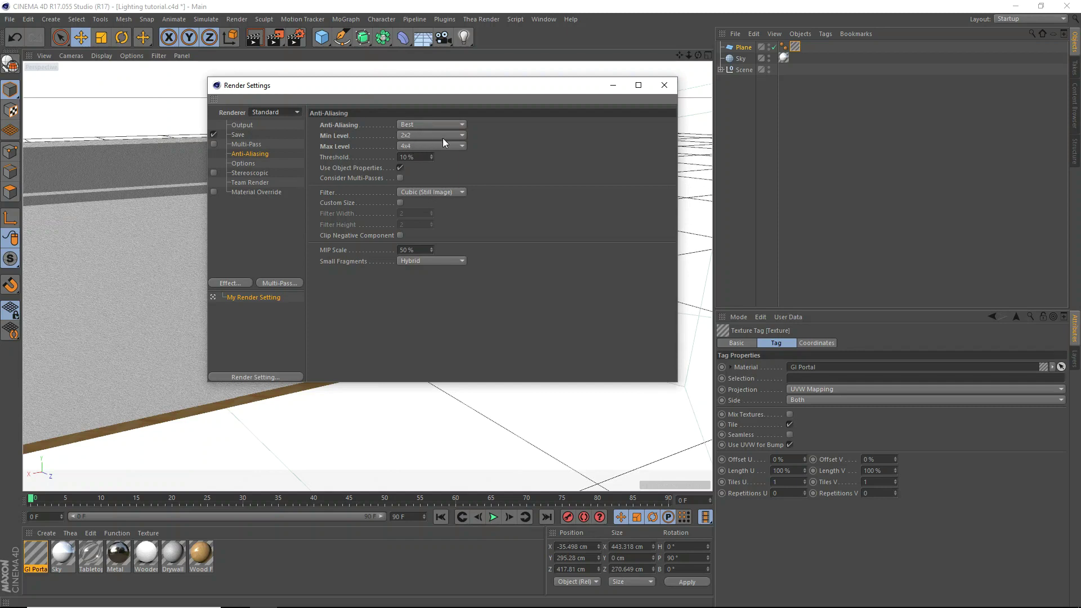
Step: Add an Ambient Occlusion effect (50% accuracy, 10–64 samples) and reopen the render effects list
left_click(229, 282)
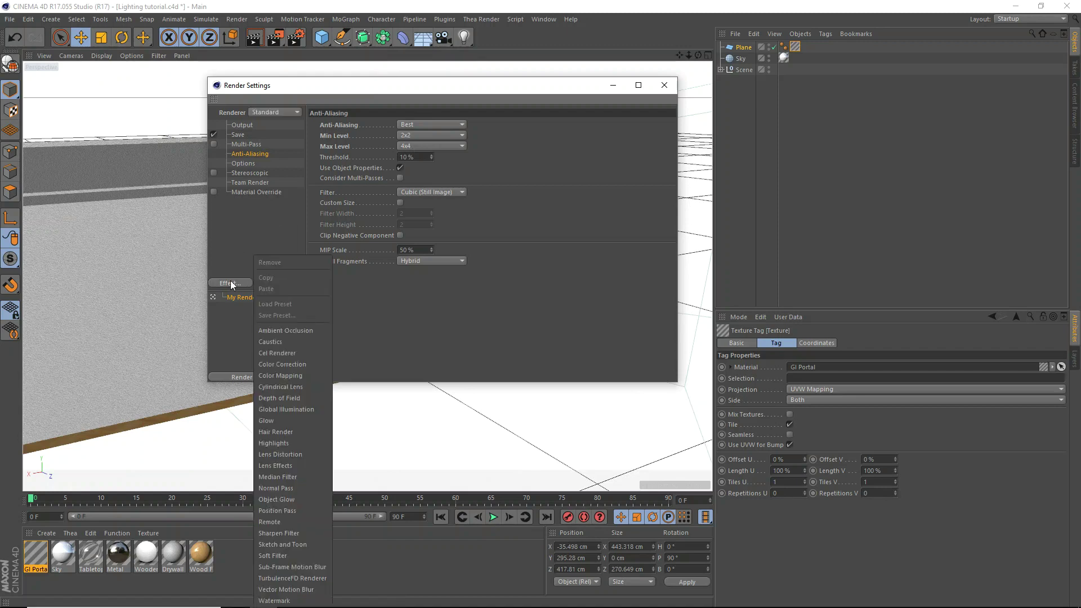
left_click(289, 332)
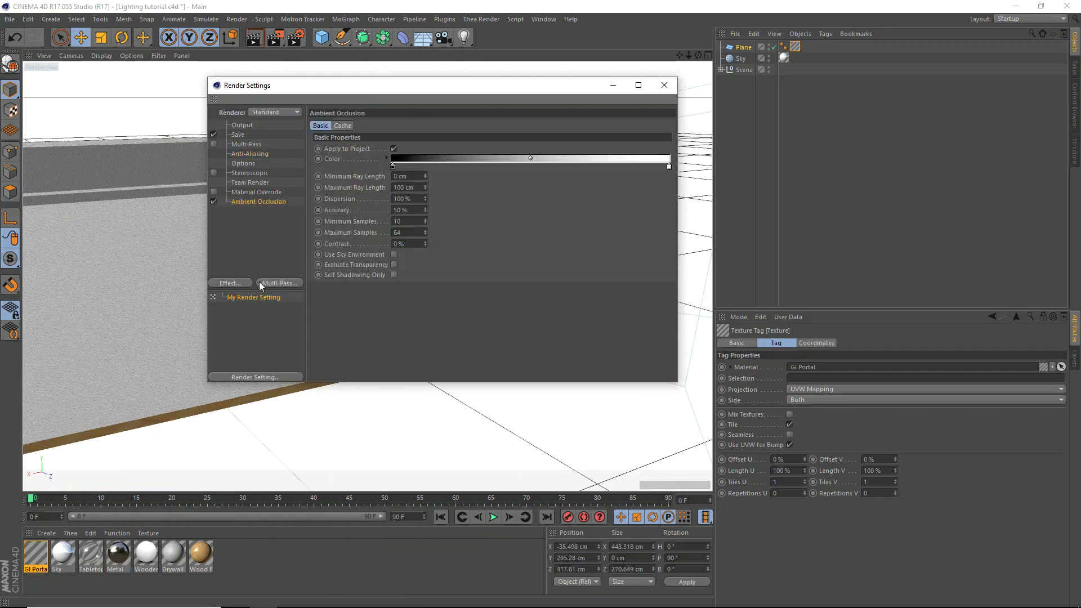
left_click(228, 282)
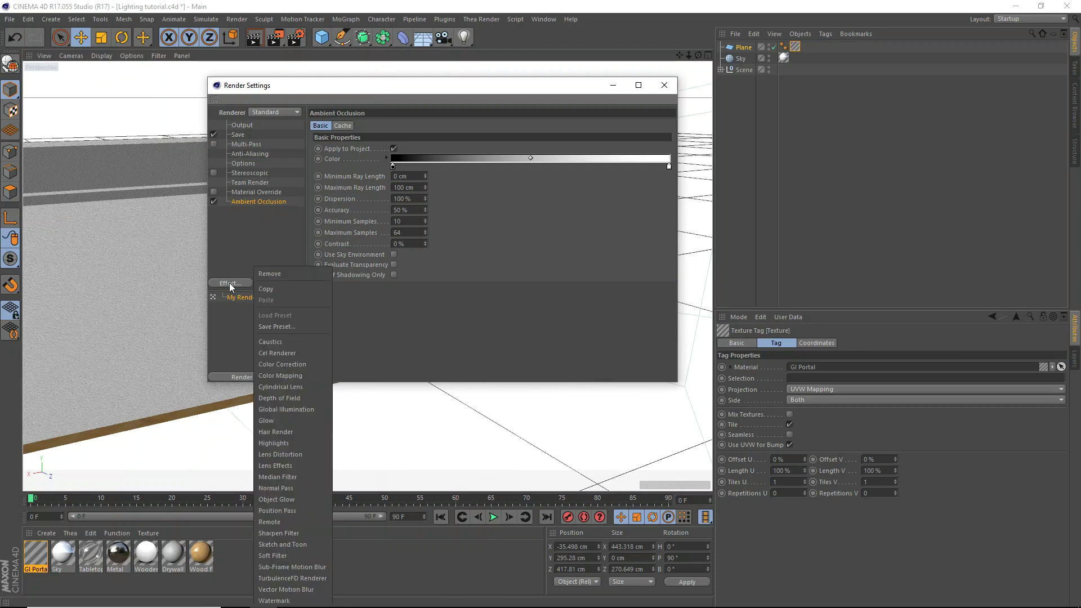
Step: Add Global Illumination and apply the Interior - High (High Diffuse Depth) preset
left_click(293, 409)
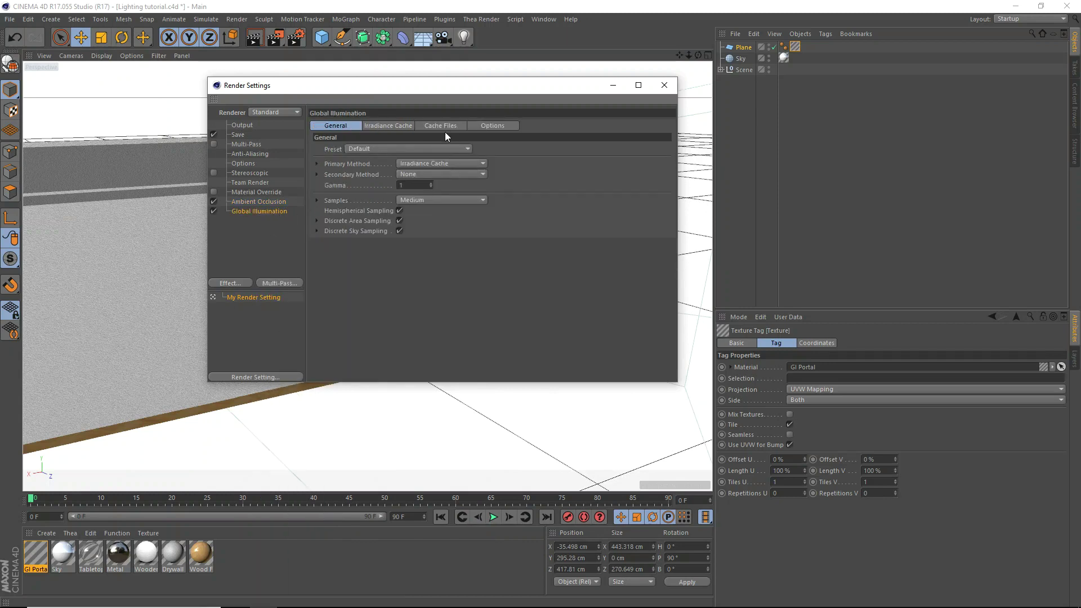
left_click(377, 151)
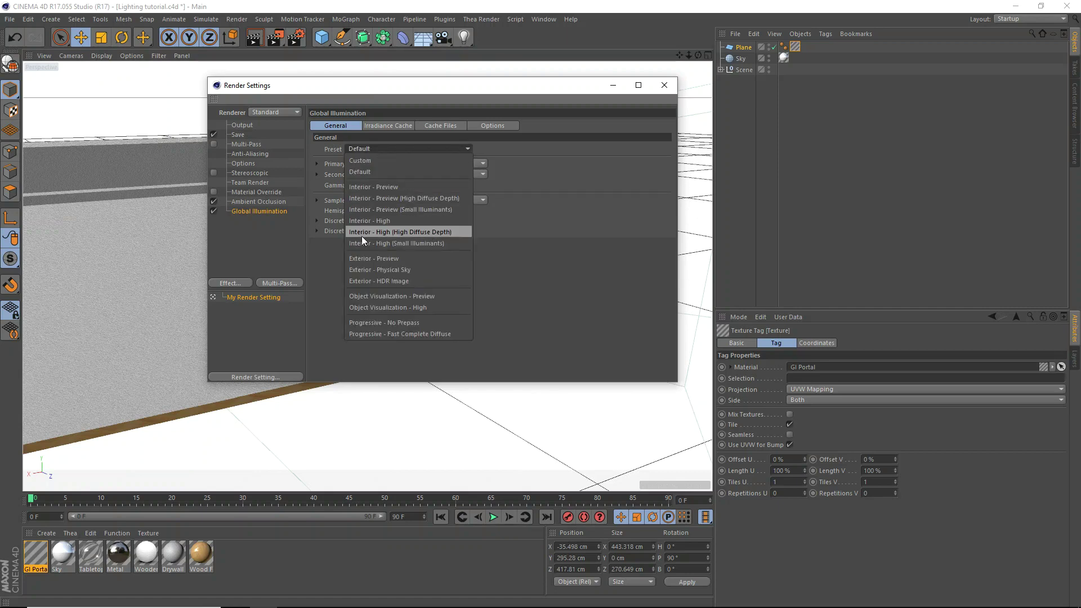
left_click(421, 232)
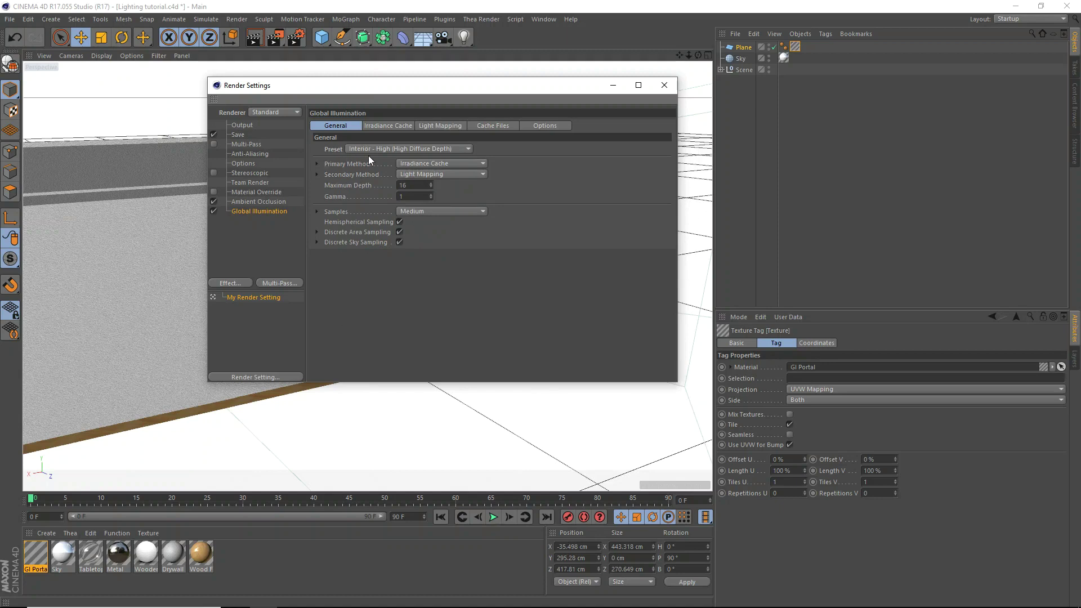
Step: Switch GI sampling to a custom Sample Count of 128 and save the file
left_click(317, 164)
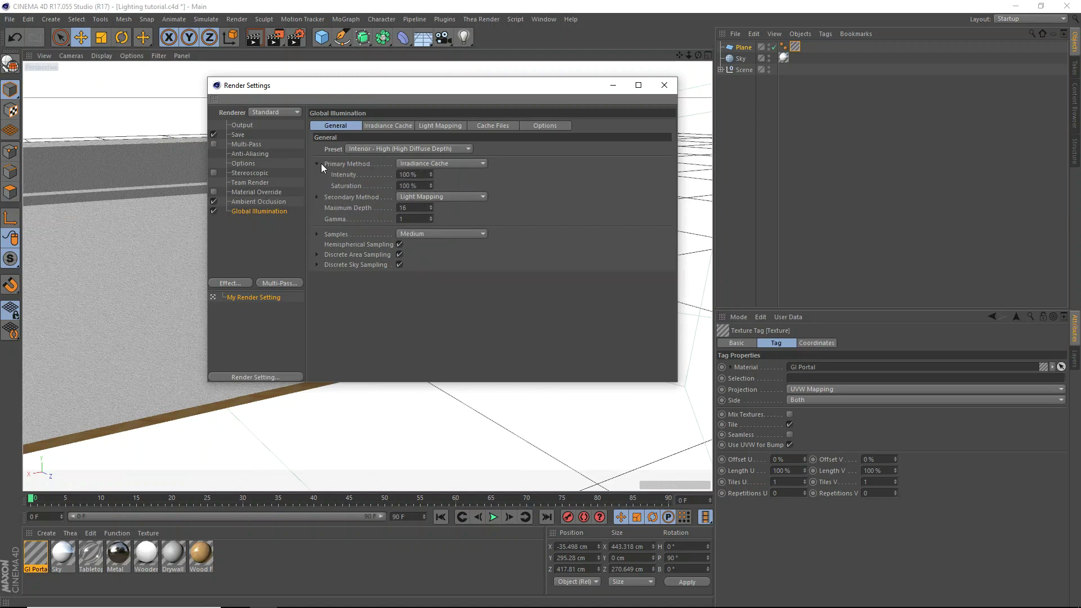
left_click(316, 234)
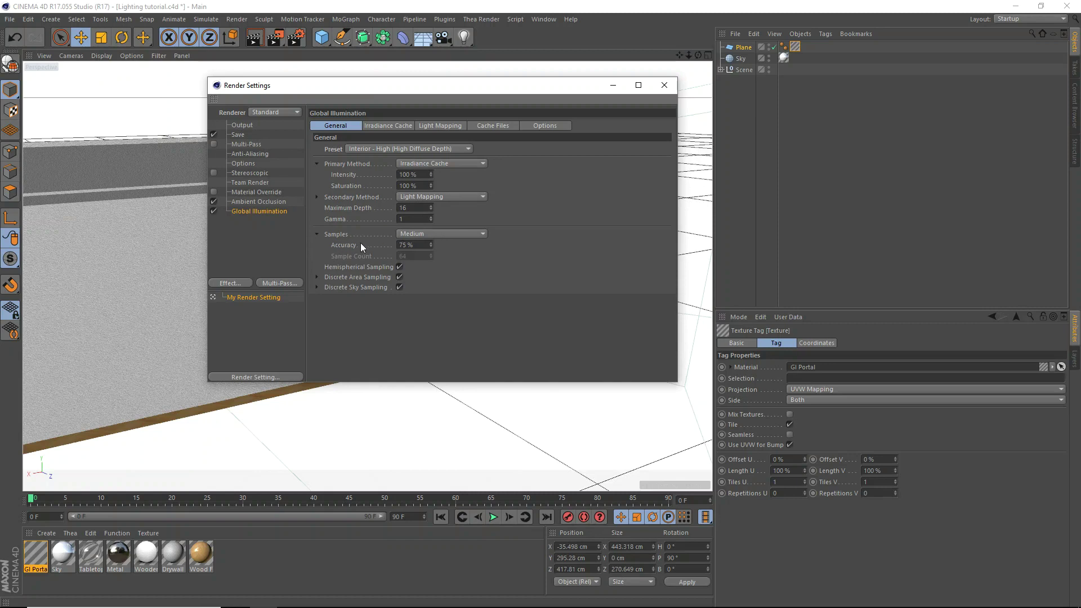
left_click(417, 233)
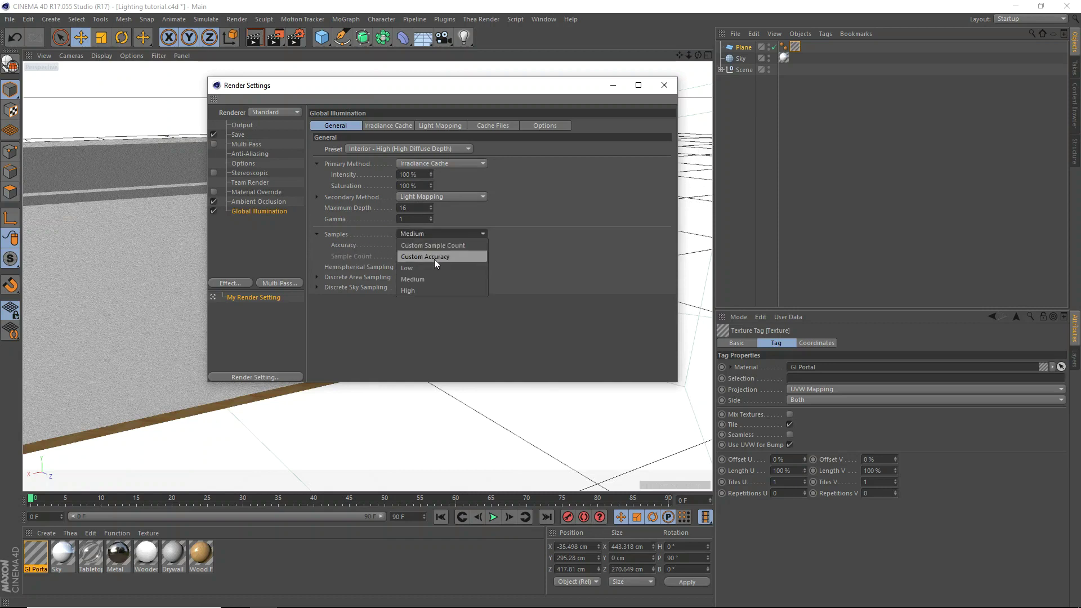
left_click(440, 243)
double_click(412, 256)
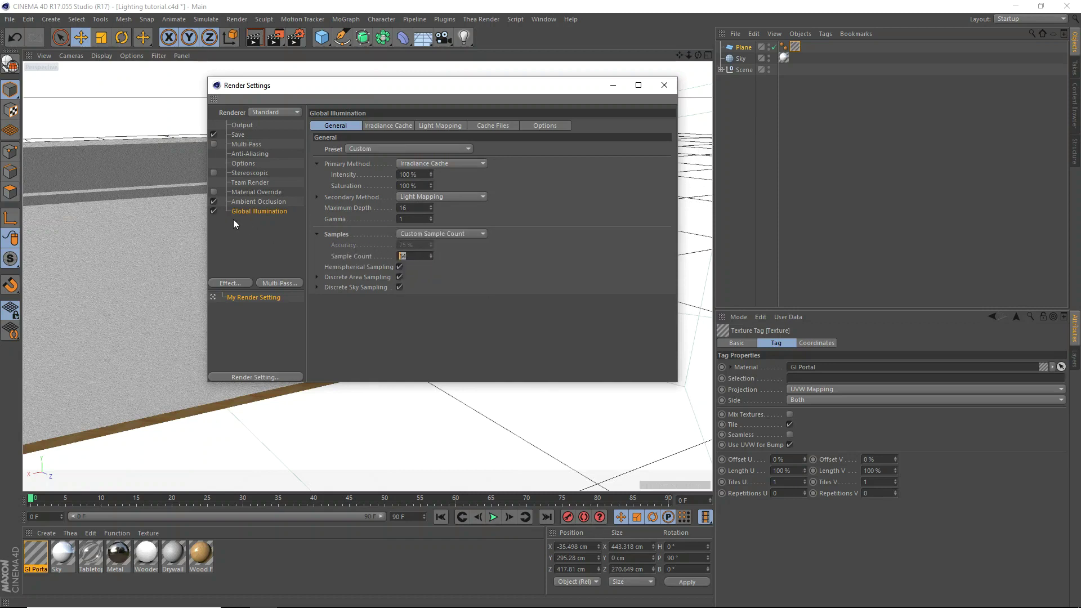
type("128")
key("ctrl+s")
Step: Change the GI Maximum Depth from 16 to 64 and save the file
left_click(421, 209)
type("64")
key("Return")
key("ctrl+s")
Step: On the Irradiance Cache tab, set Smoothing to 60% and keep record density at Medium
left_click(394, 126)
scroll(402, 157, "up", 1)
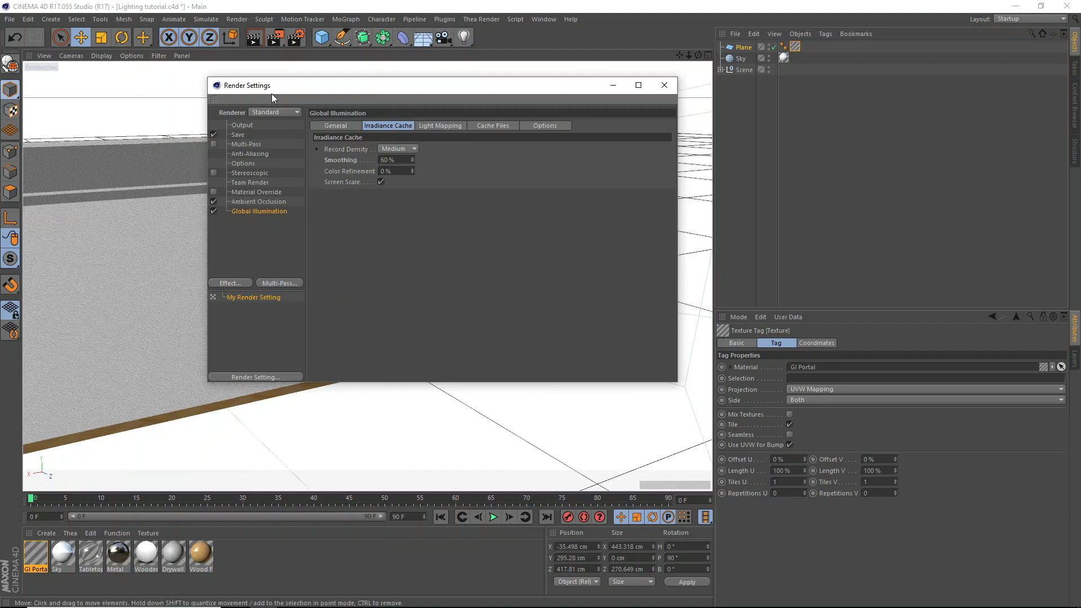
key("Tab")
left_click(399, 150)
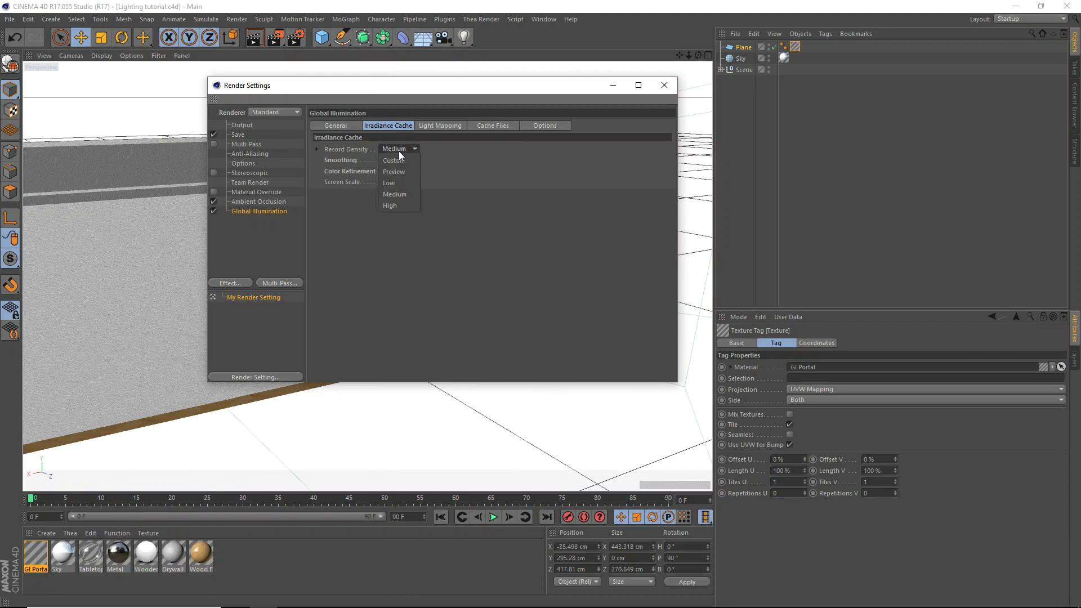
left_click(431, 154)
Step: Raise the Light Mapping Path Count (x1000) to 20000 and save the file
left_click(440, 126)
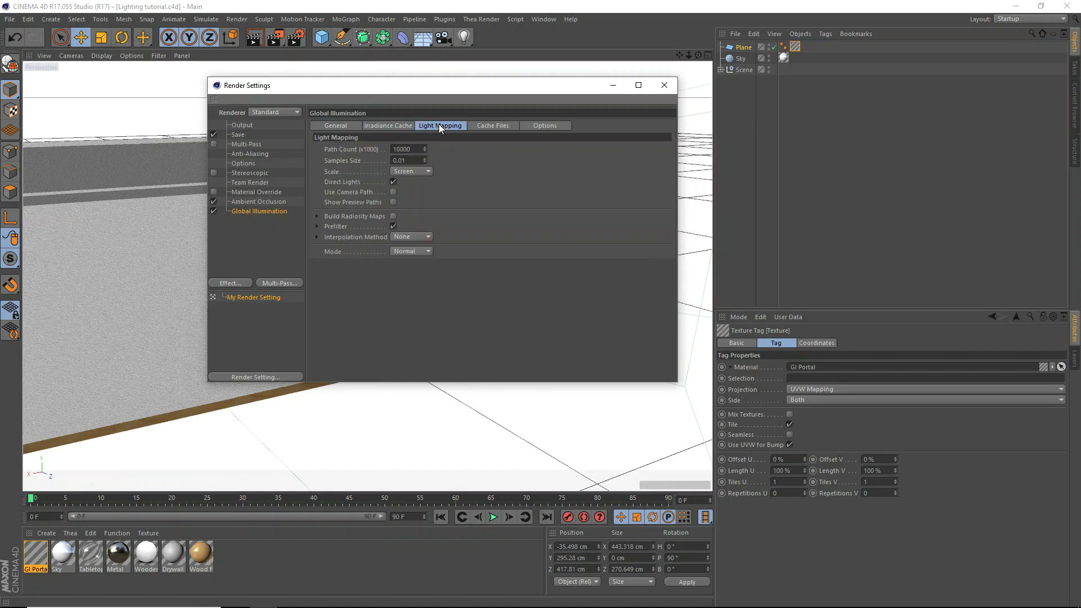
left_click(414, 150)
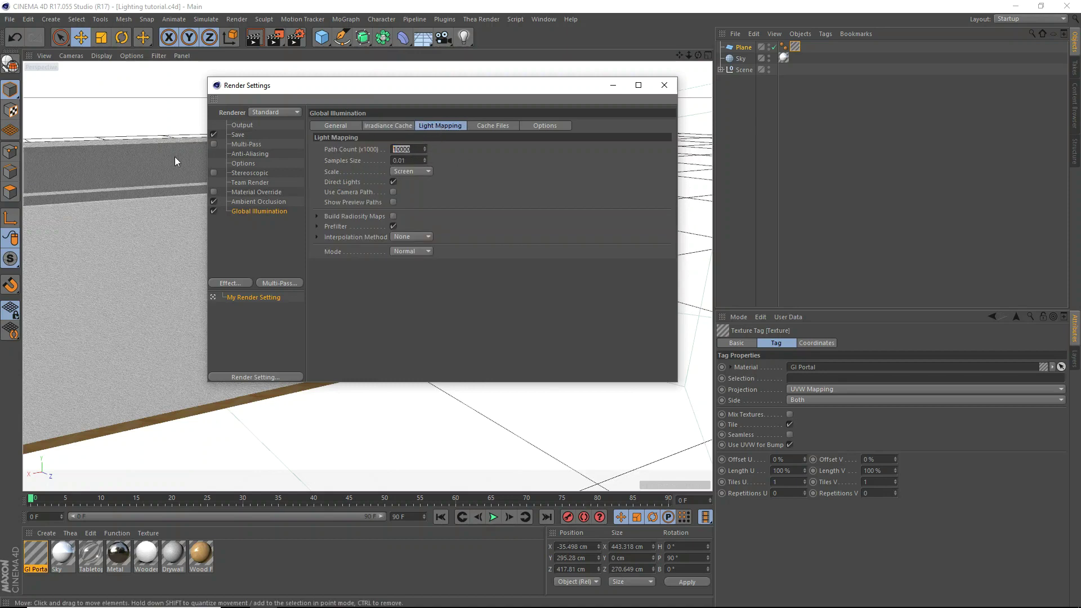
type("3")
type("000")
key("Return")
key("ctrl+s")
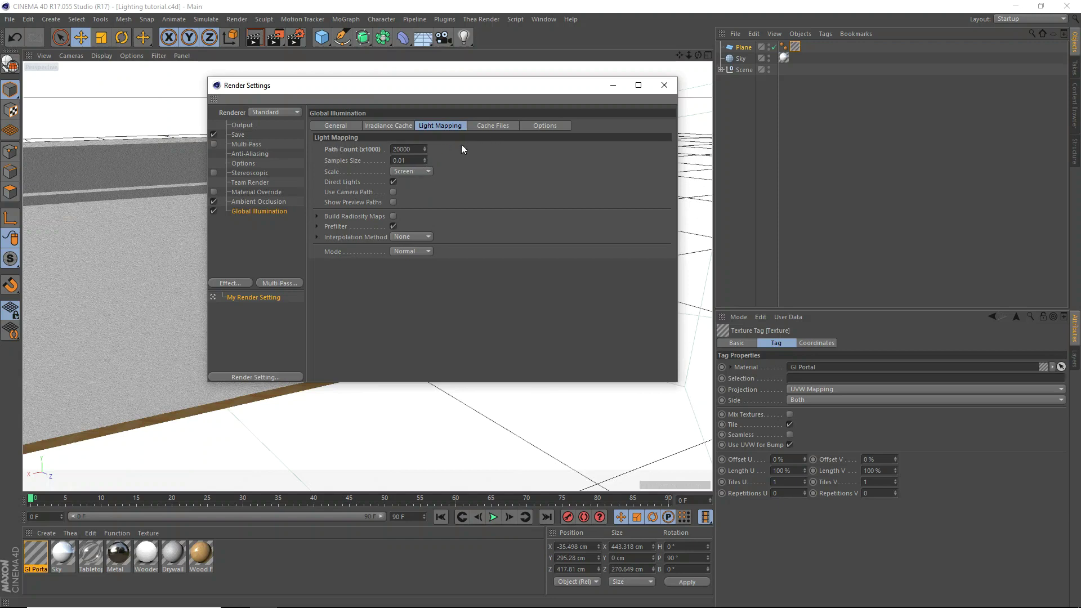
Step: Set Glass/Mirror Optimization to 90%, enable Reflective Caustics, and save the file
left_click(491, 126)
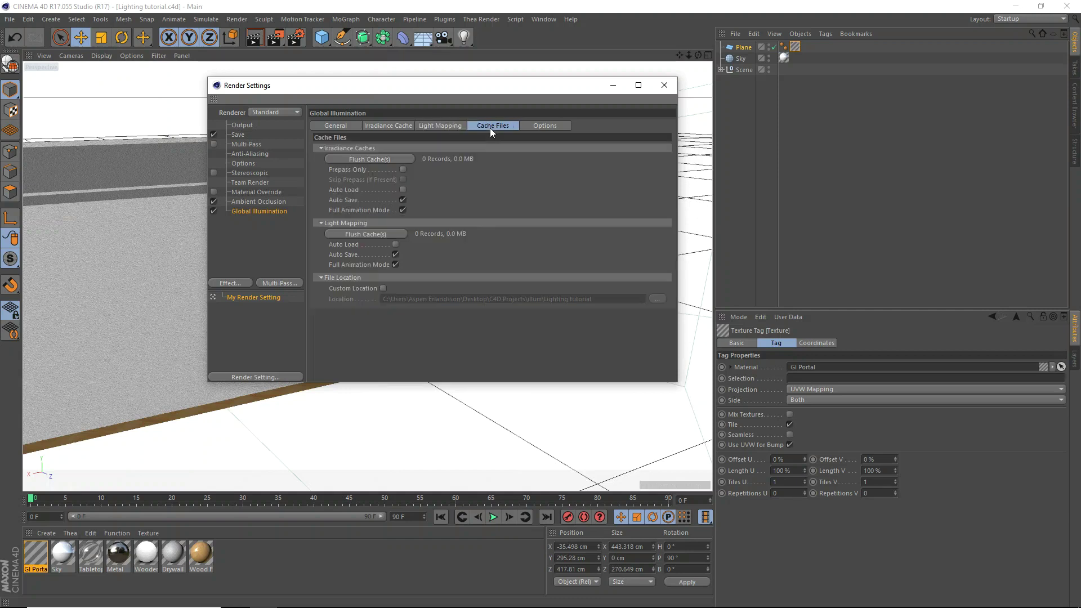
left_click(554, 126)
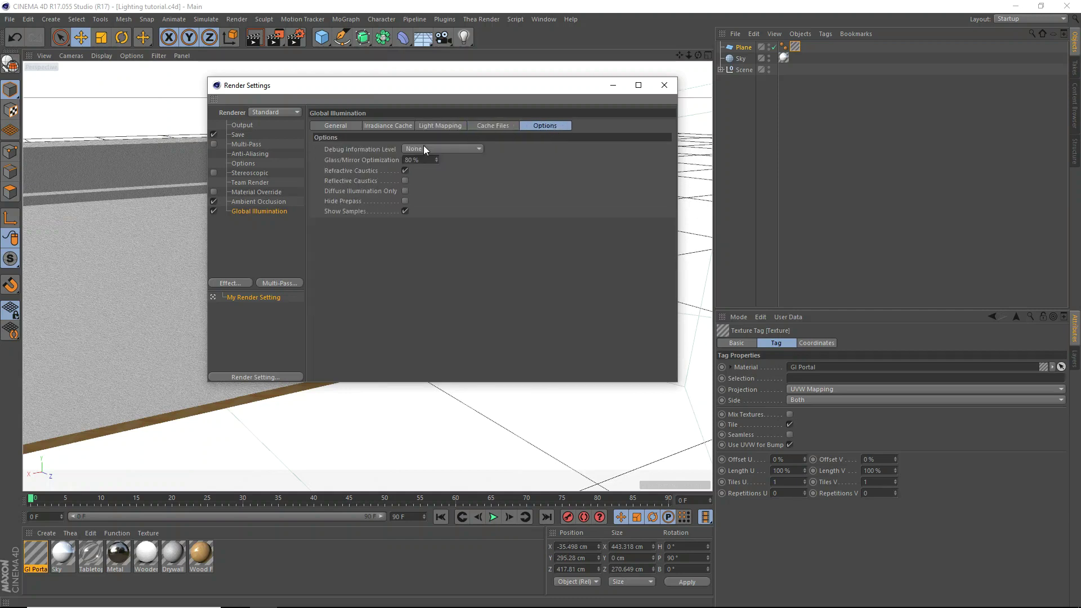
double_click(430, 161)
type("30")
key("Return")
type("90")
key("Return")
left_click(406, 180)
key("ctrl+s")
Step: Review the Cache Files, Light Mapping, Irradiance Cache and General GI settings
left_click(481, 126)
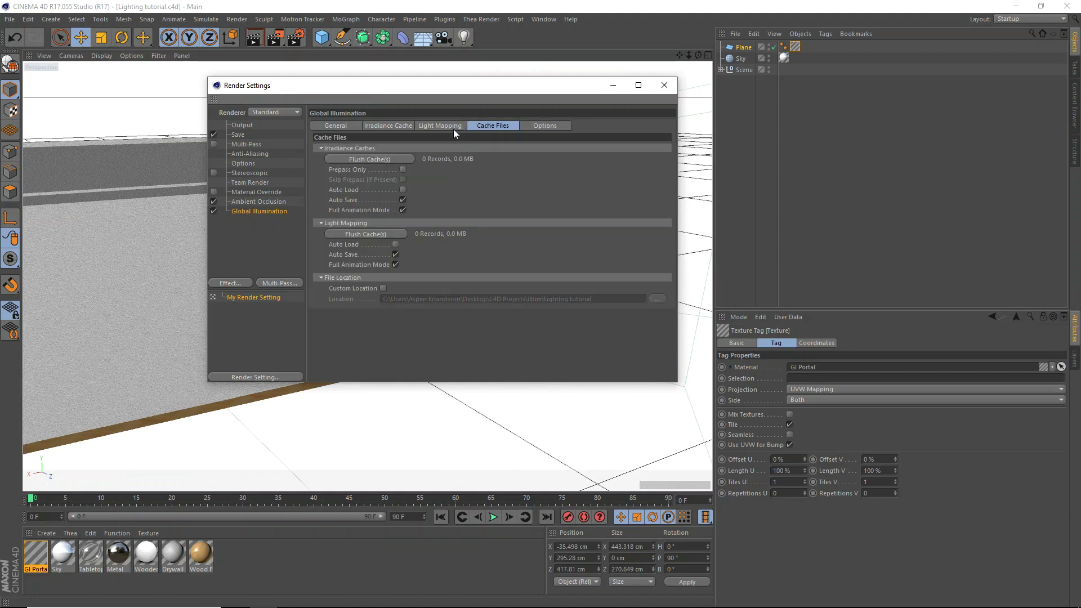
left_click(435, 129)
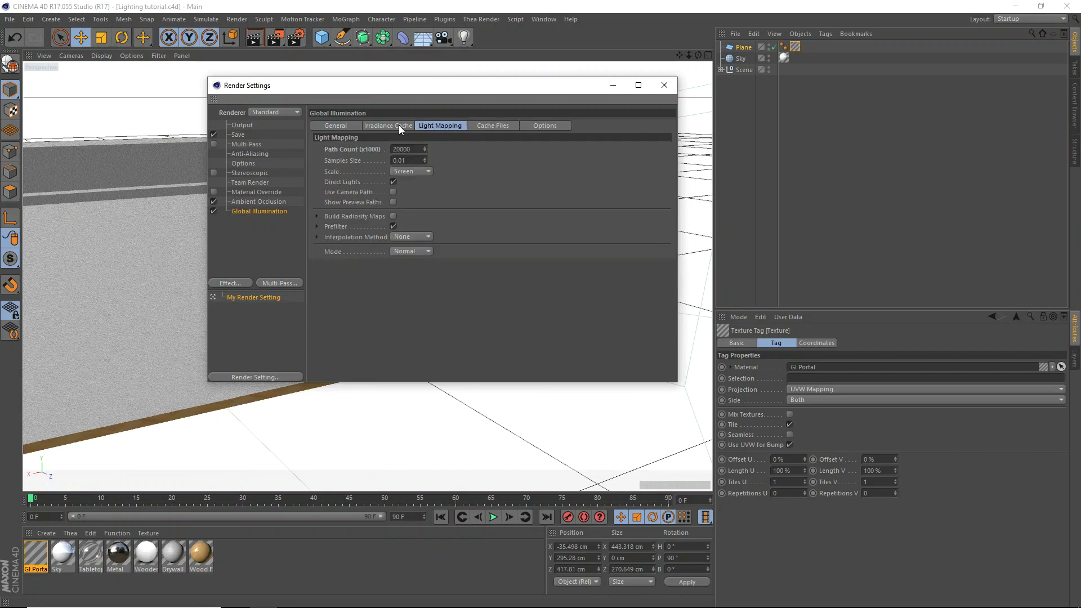
left_click(387, 129)
left_click(343, 127)
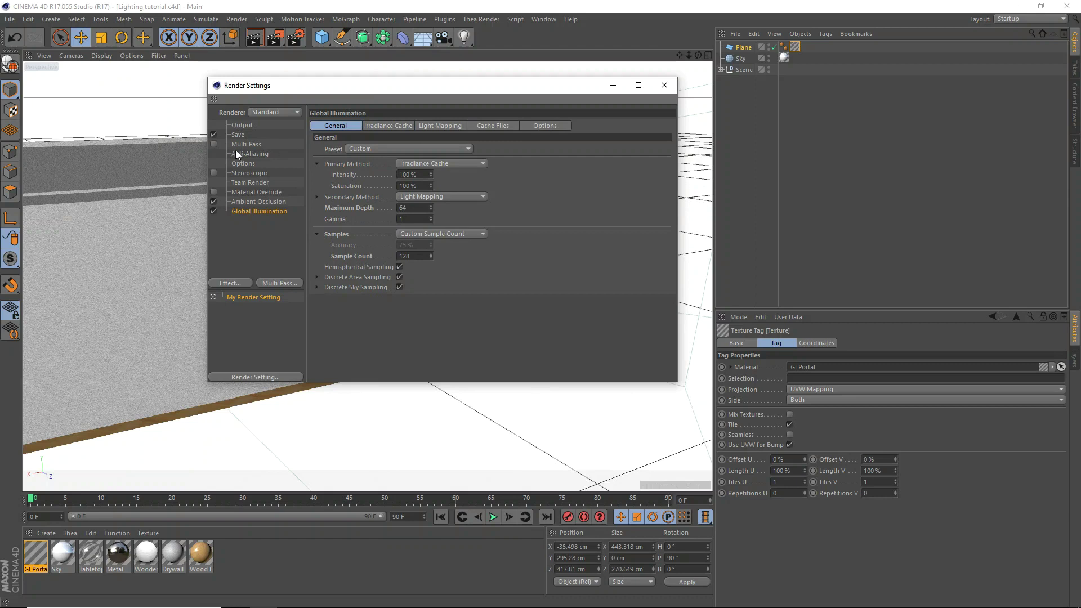
Step: In render Options, raise Reflection Depth from 5 to 10 and save the file
left_click(244, 163)
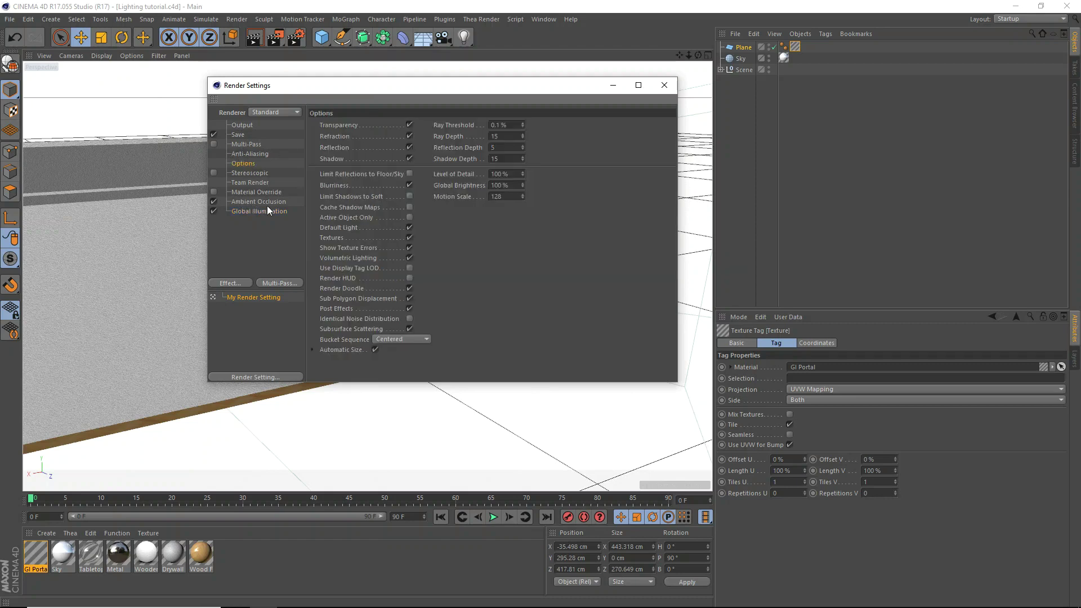
double_click(504, 150)
type("10")
key("Return")
key("ctrl+s")
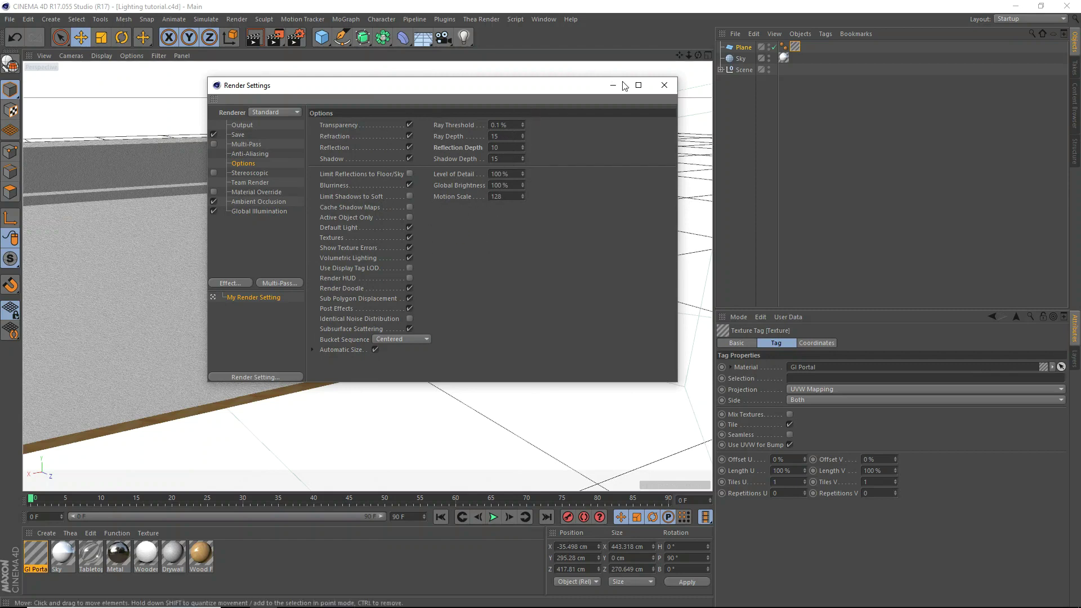
Step: Close Render Settings, expand the Scene group, and view the room through its Camera
left_click(664, 85)
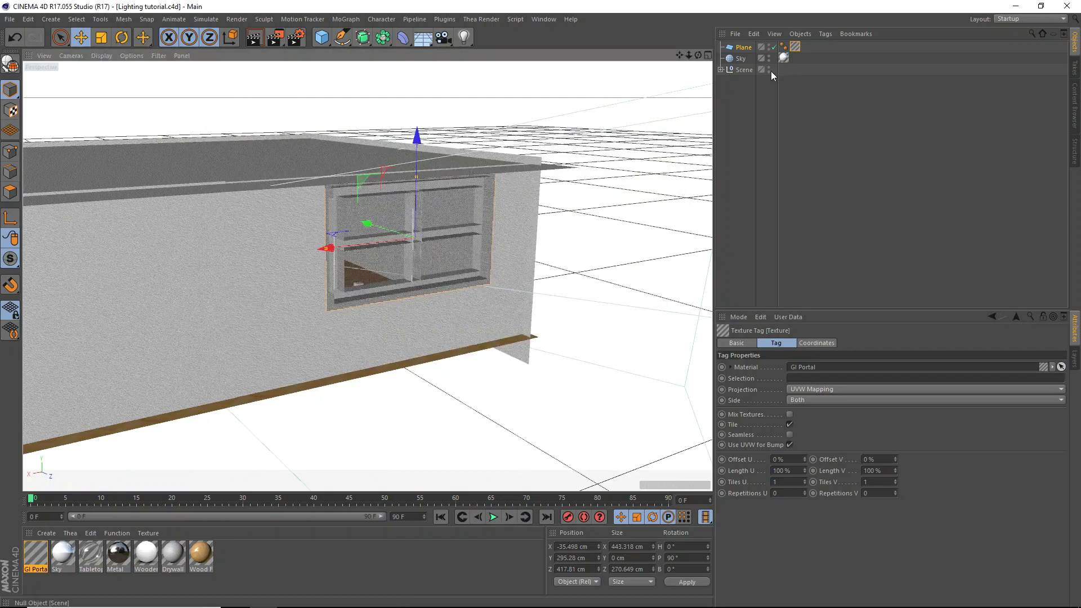
left_click(720, 69)
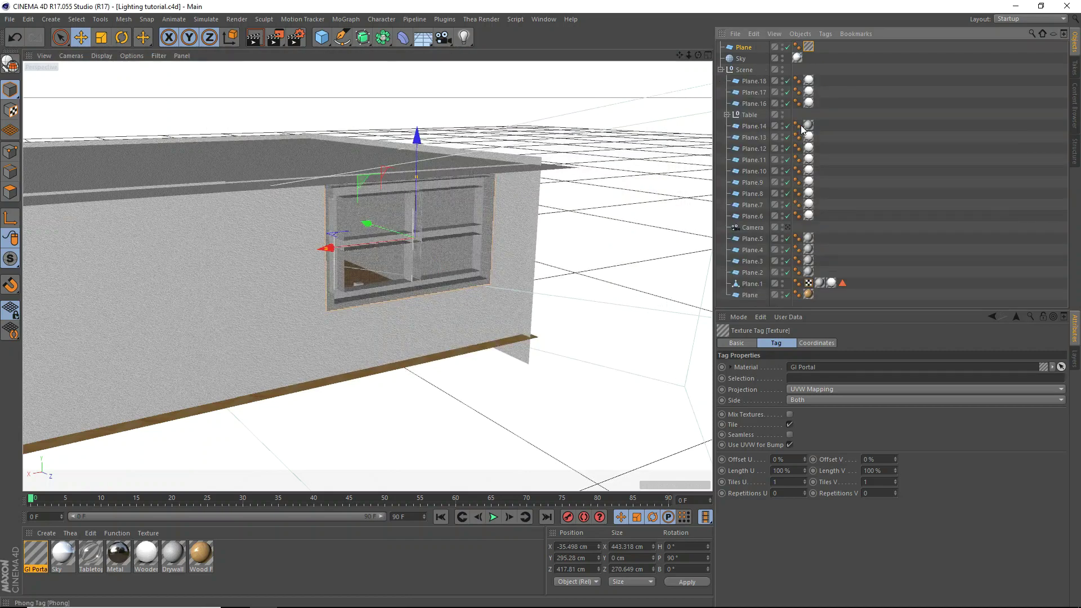
left_click(787, 227)
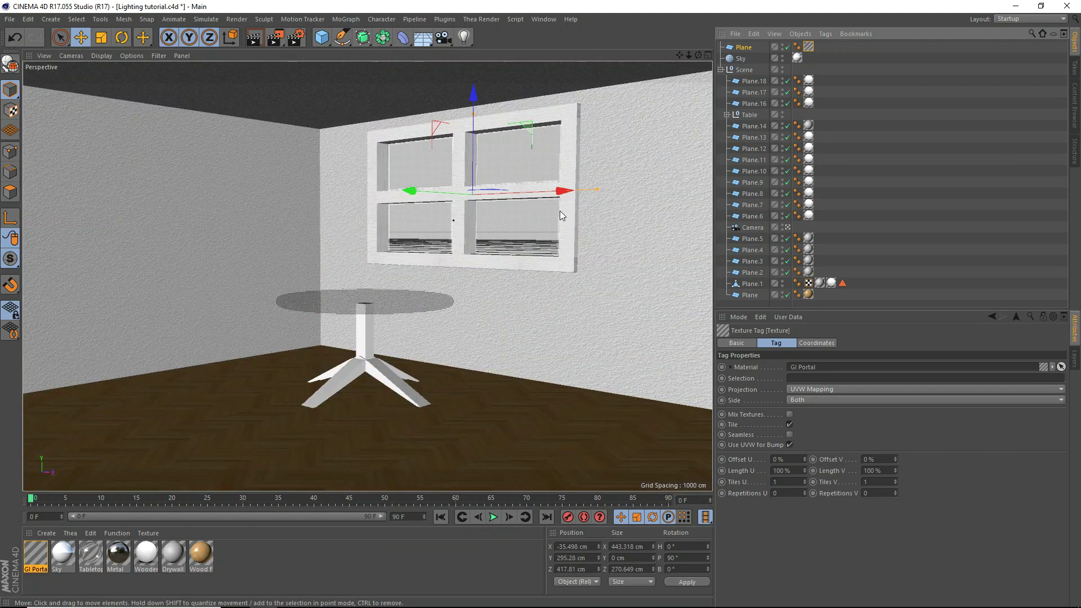